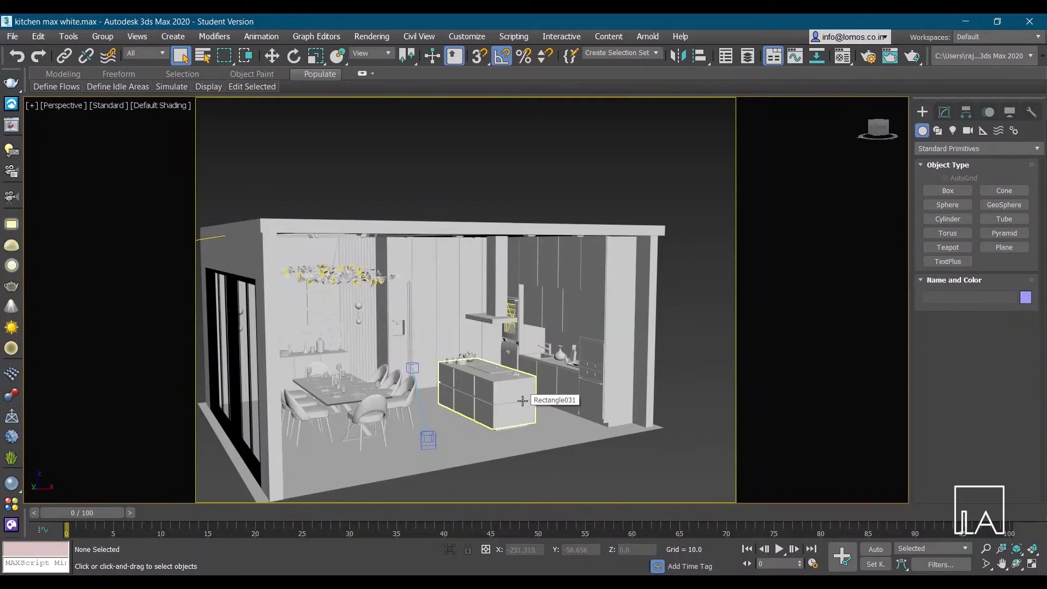
middle_click_drag(525, 400, 525, 306, "alt")
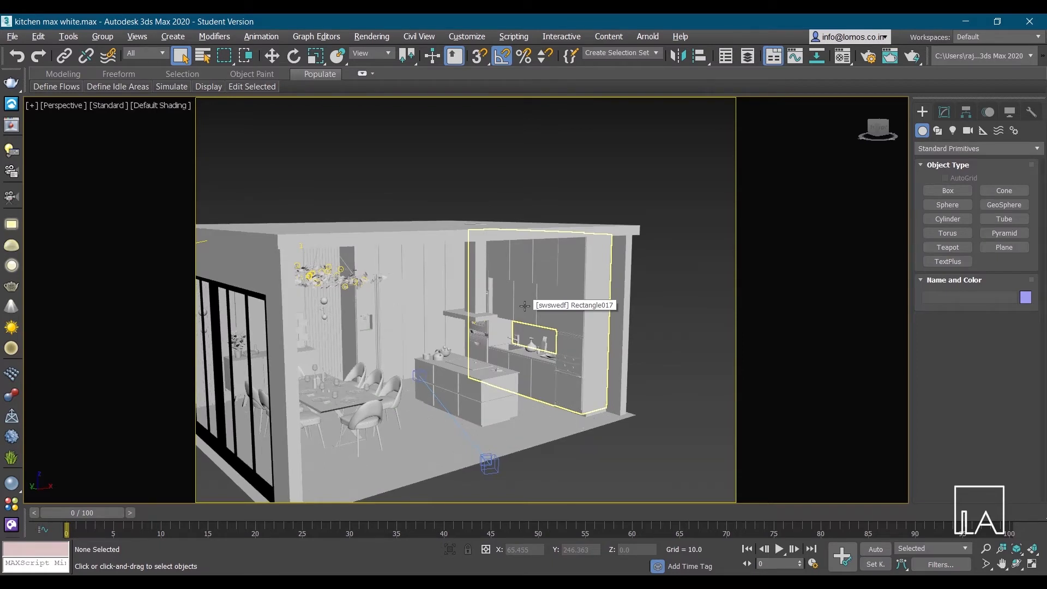
middle_click_drag(542, 306, 507, 282, "alt")
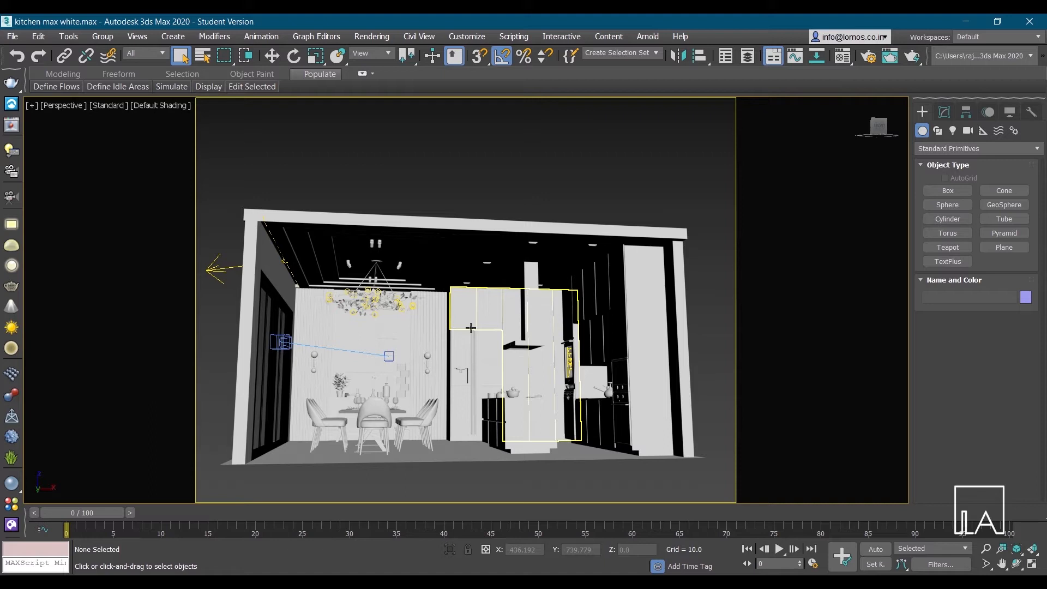
- Create a V-Ray plane light of about 168 × 99 covering the sliding window, snapped to its frame corners in the Left view
middle_click_drag(294, 272, 535, 312, "alt")
scroll(434, 265, "down", 4)
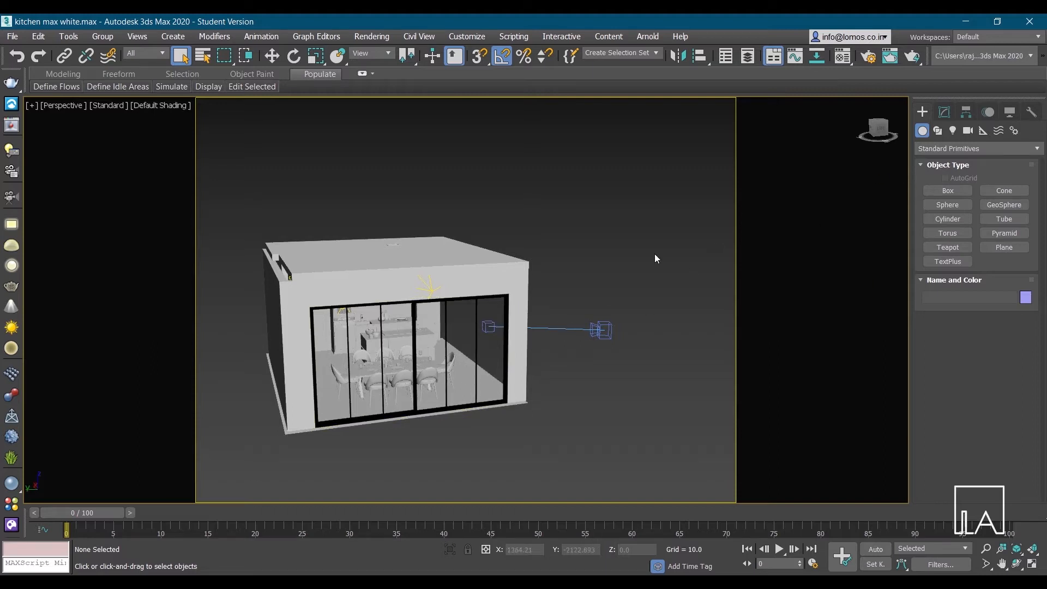
key("l")
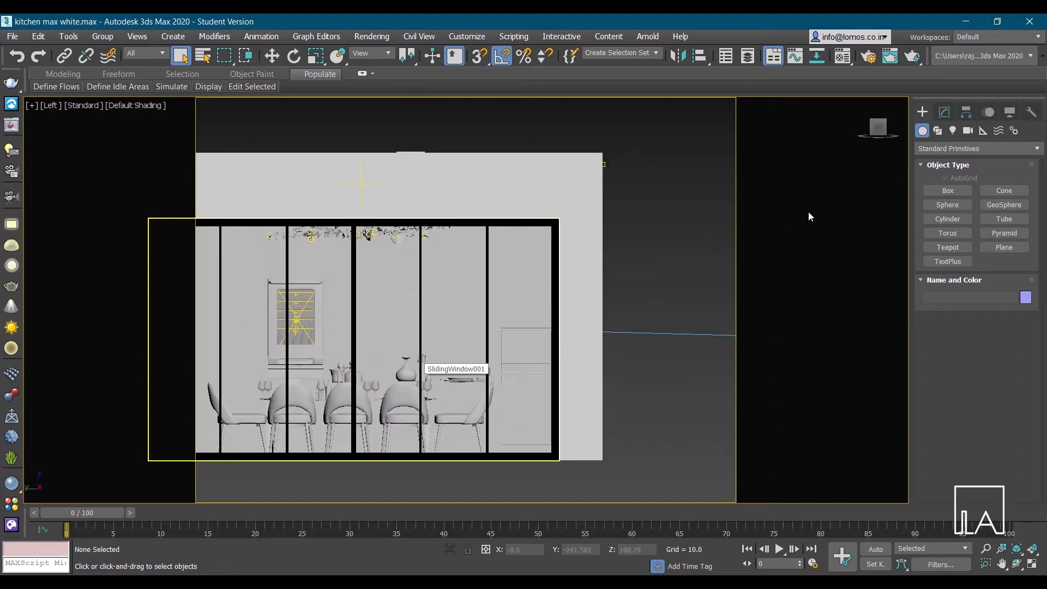
left_click(952, 131)
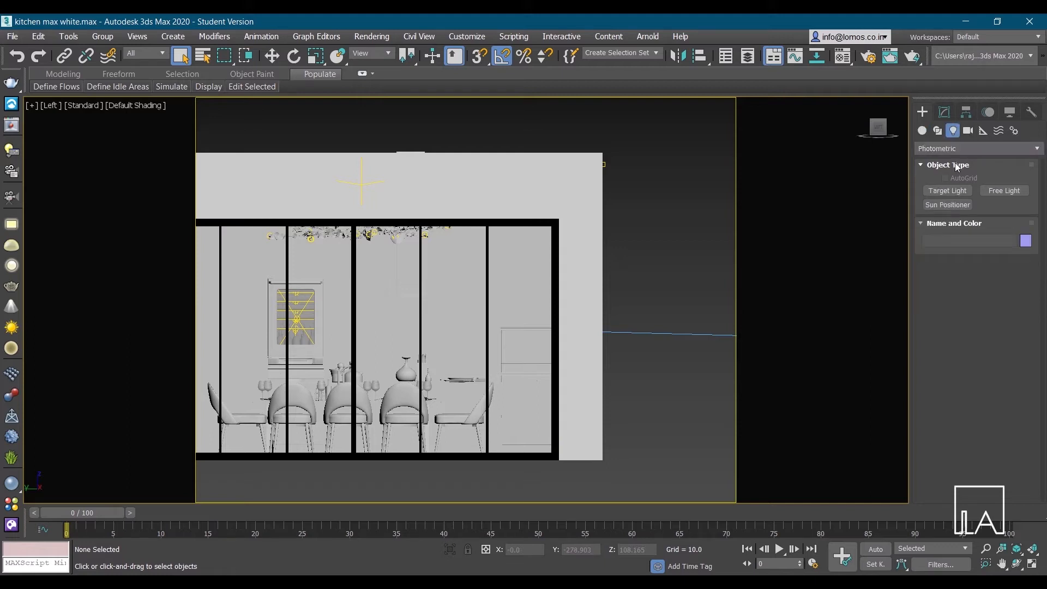
left_click(955, 149)
left_click(950, 186)
left_click(947, 191)
middle_click_drag(708, 306, 878, 295)
key("s")
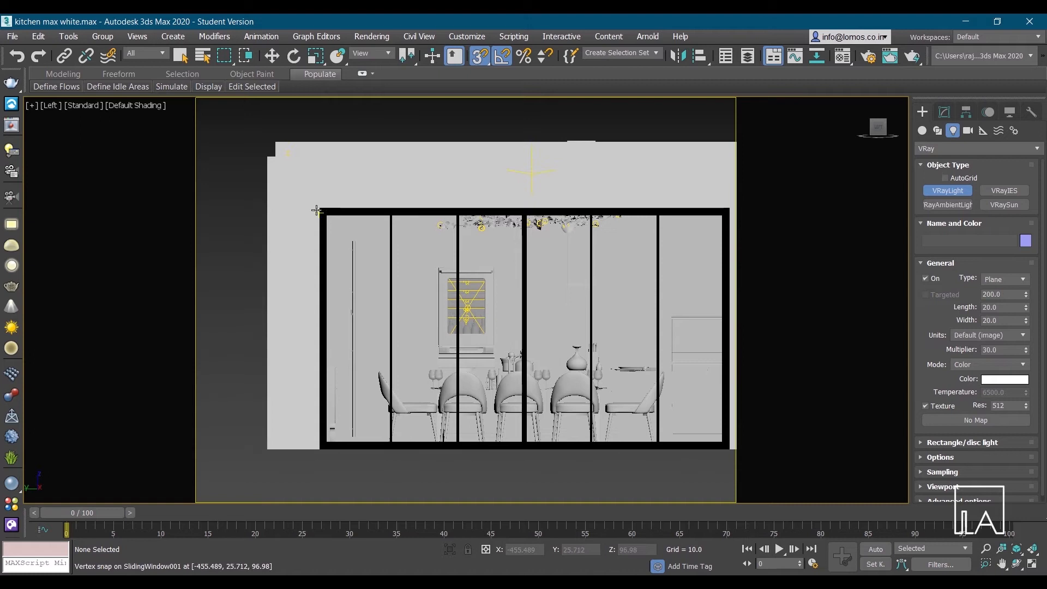
left_click_drag(320, 209, 728, 450)
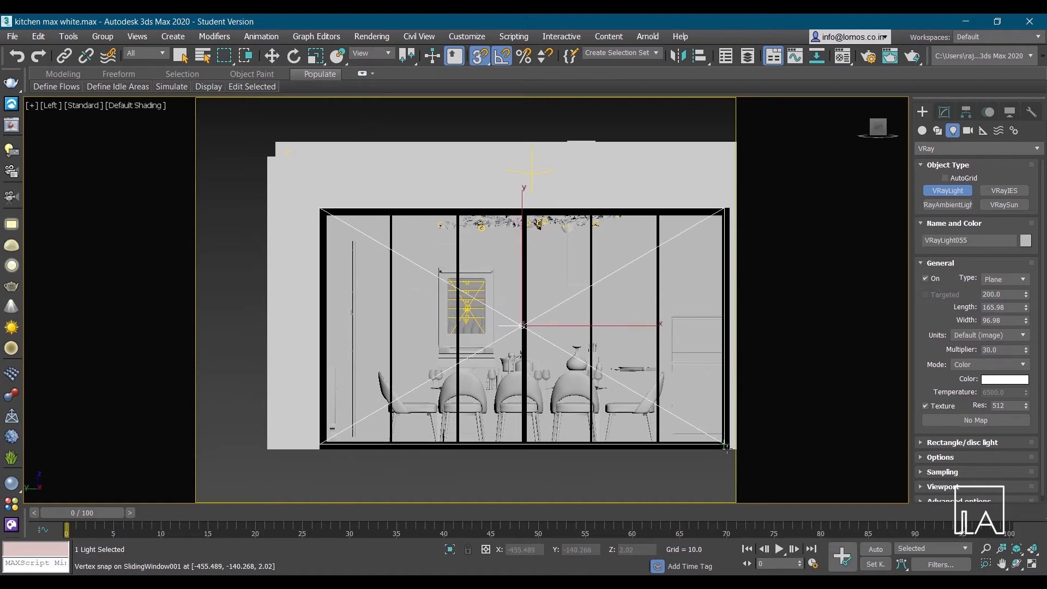
- Make the window's plane light invisible in its options and finish light creation in the perspective view
key("p")
middle_click_drag(443, 375, 375, 389, "alt")
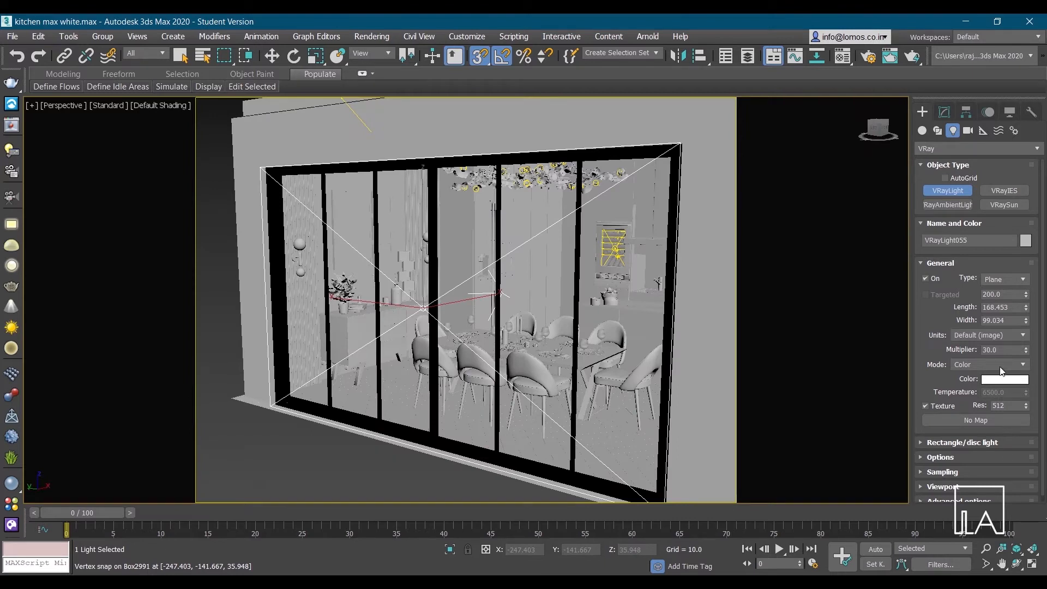
left_click(959, 462)
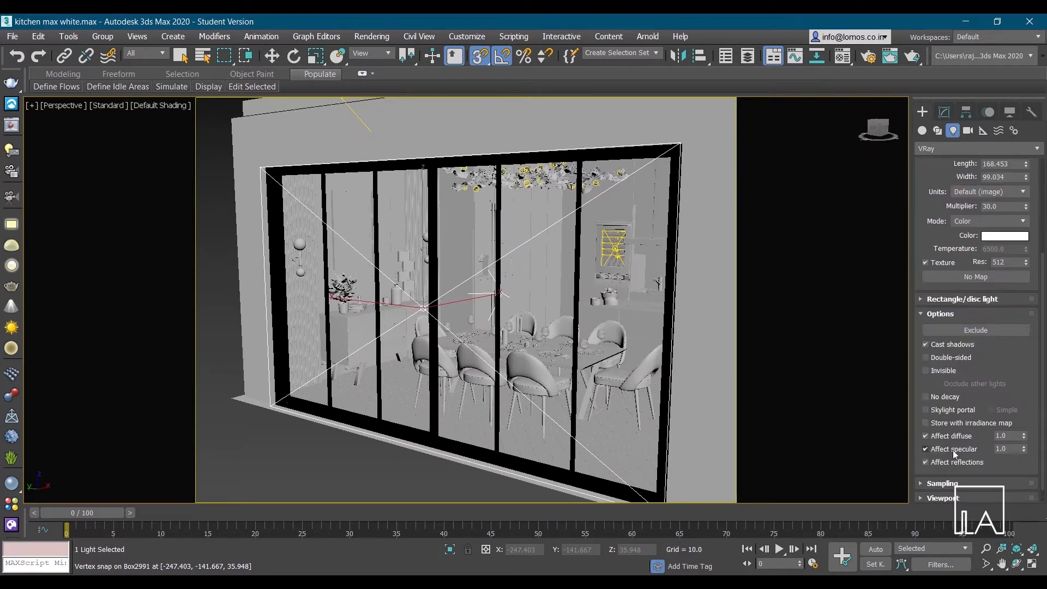
left_click(933, 370)
right_click(377, 463)
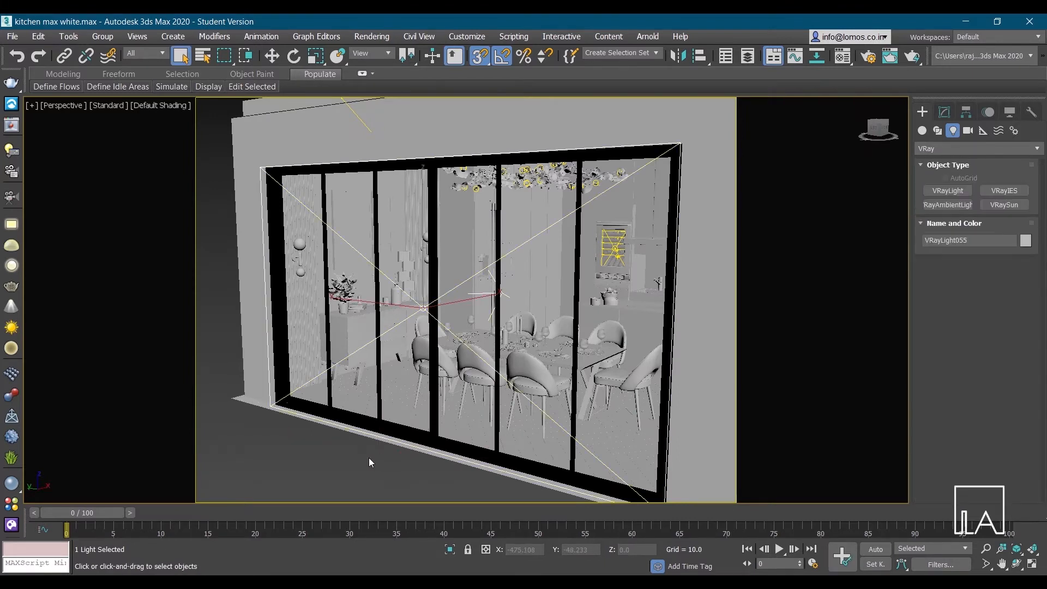
- Hide the plane light at the window and unhide all objects again
right_click(335, 368)
left_click(366, 315)
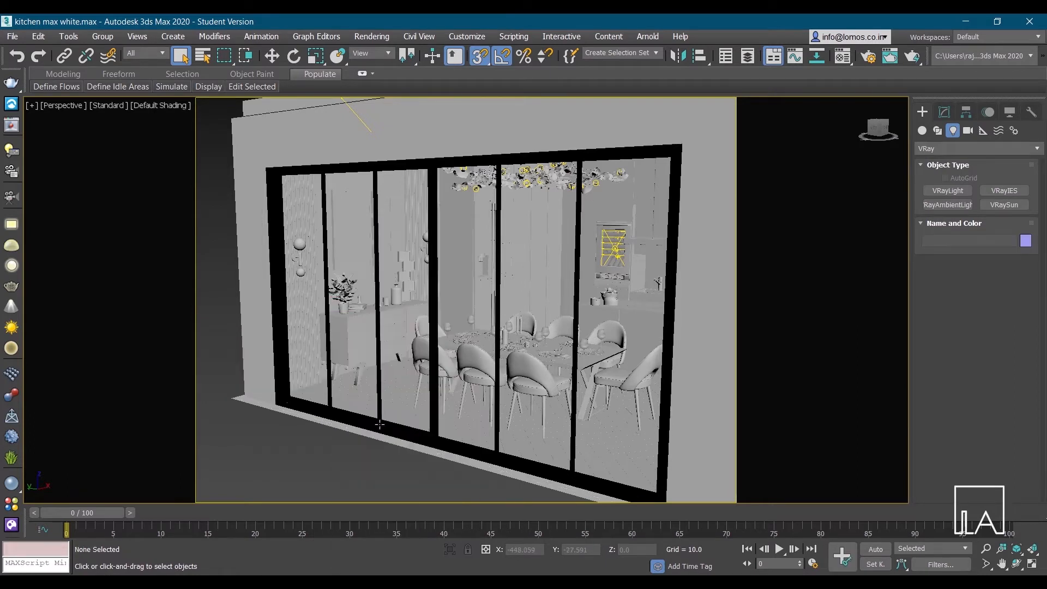
scroll(303, 463, "down", 5)
right_click(303, 462)
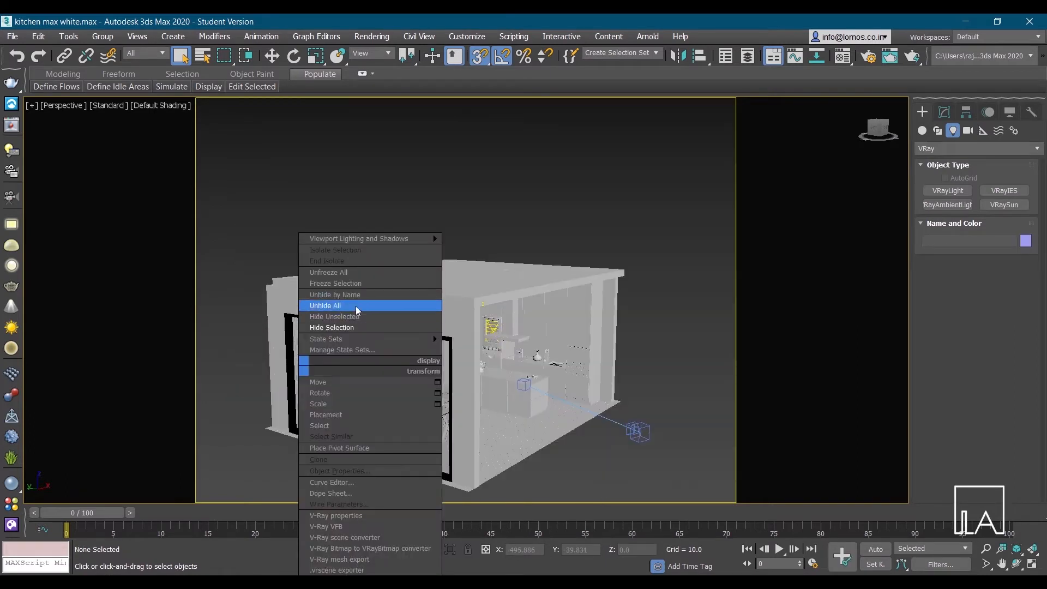
left_click(349, 304)
- Render the camera view with V-Ray, inspect the kitchen and dining area up close, and close the render and message windows
key("c")
key("shift+q")
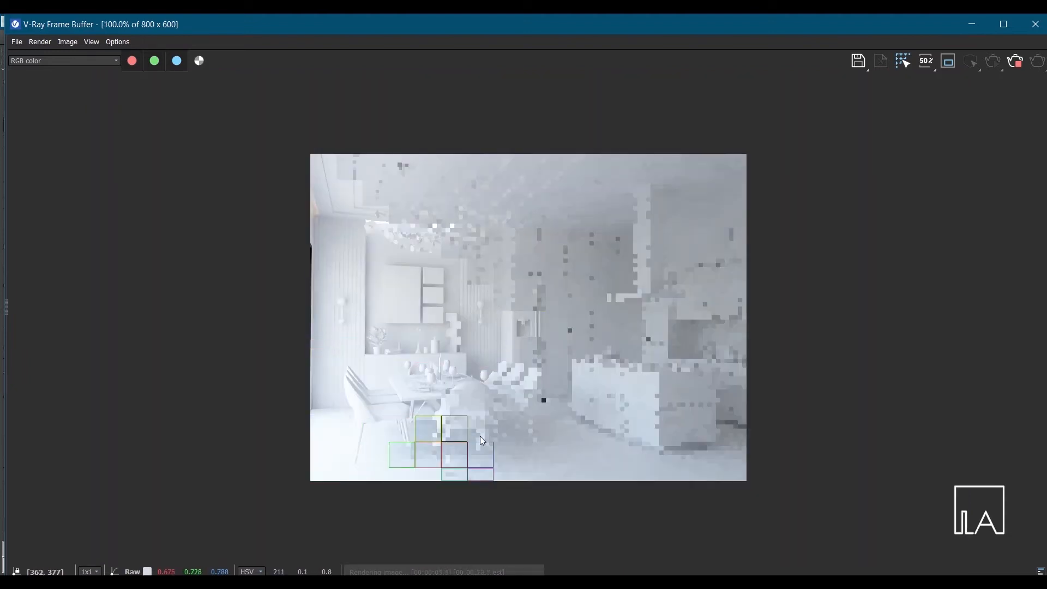
scroll(392, 455, "up", 2)
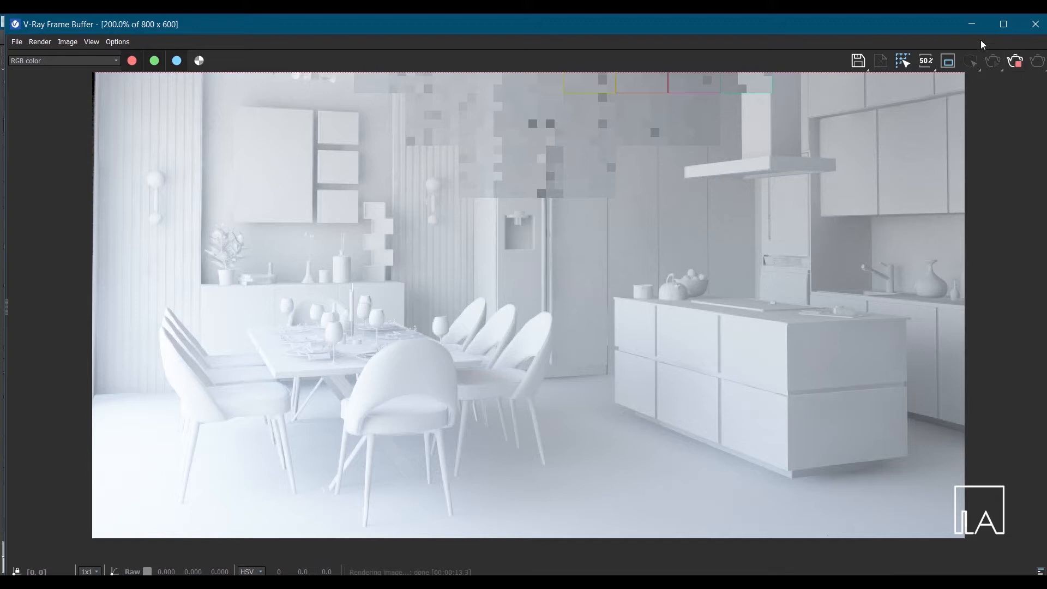
left_click(1035, 24)
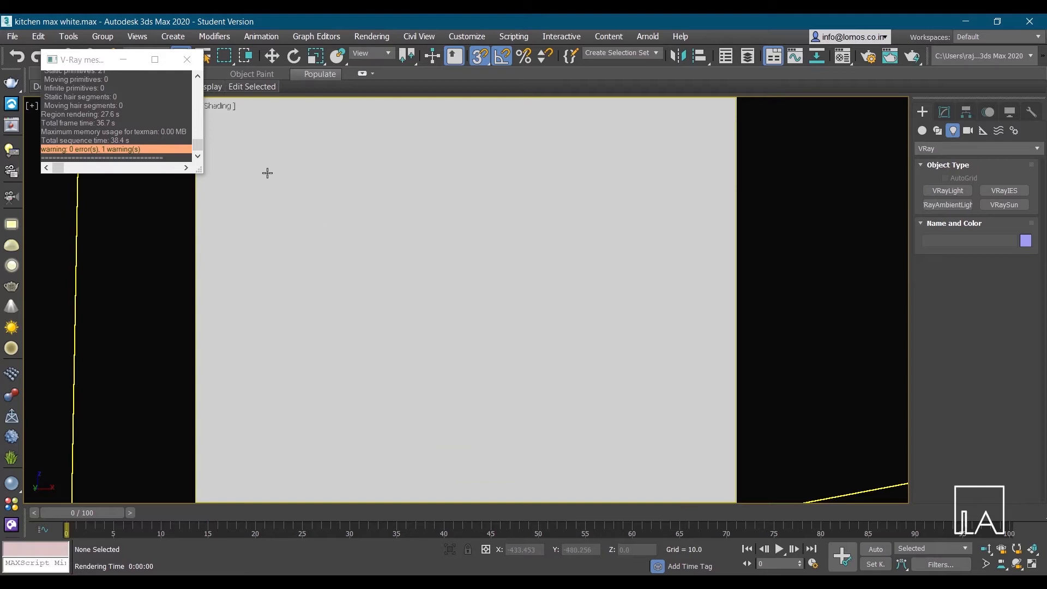
left_click(187, 60)
- Delete the plane light at the sliding window in the perspective view
key("p")
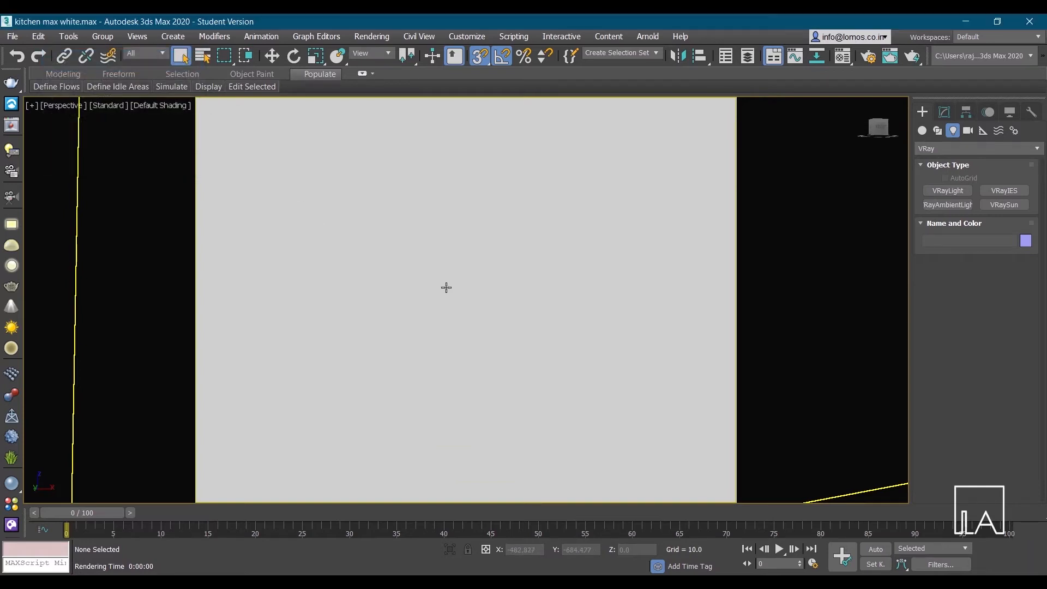
key("z")
middle_click_drag(460, 310, 414, 406, "alt")
left_click(417, 345)
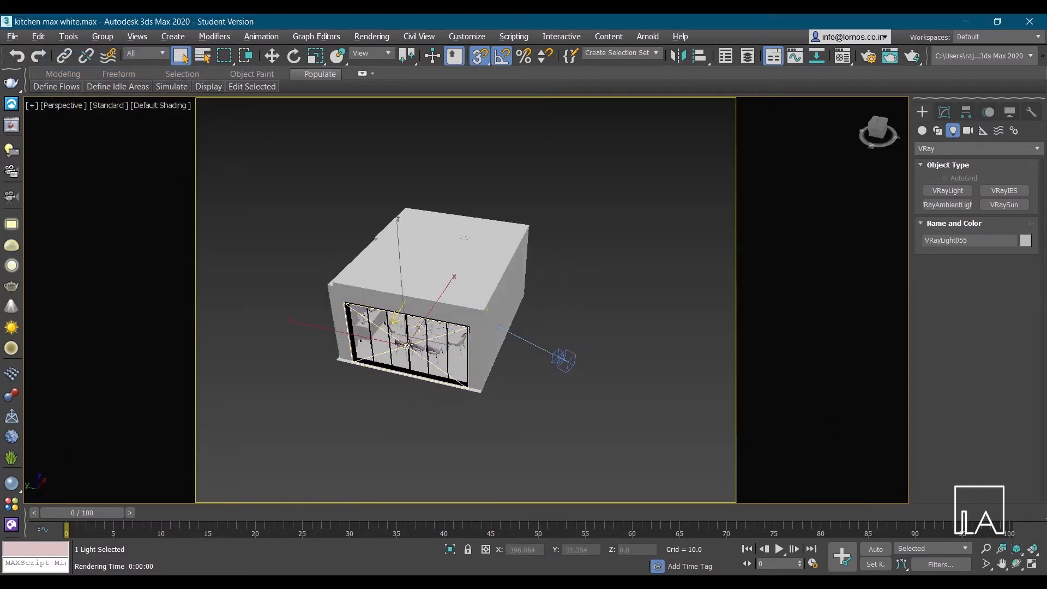
key("z")
left_click(397, 449)
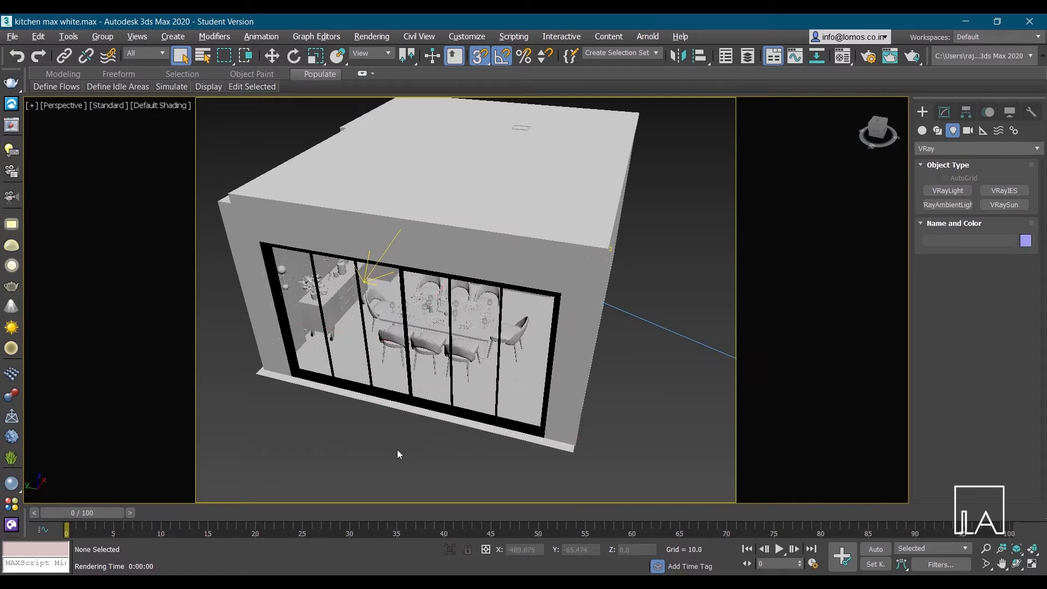
- Place a V-Ray light of type Dome on the ground outside the sliding window and turn snapping off
scroll(396, 450, "down", 5)
scroll(430, 420, "up", 6)
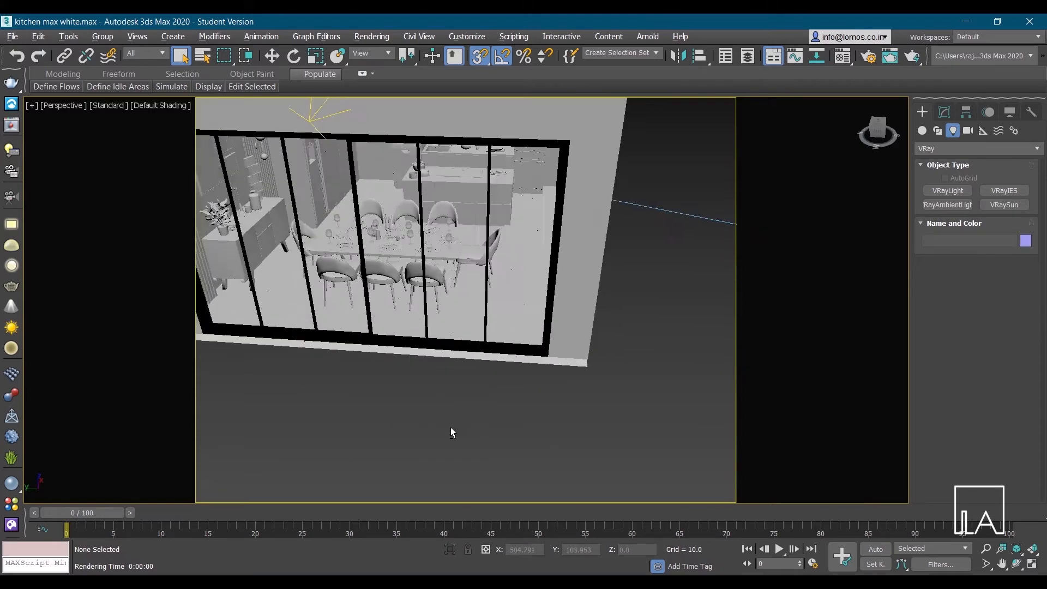
left_click(945, 191)
left_click(1005, 279)
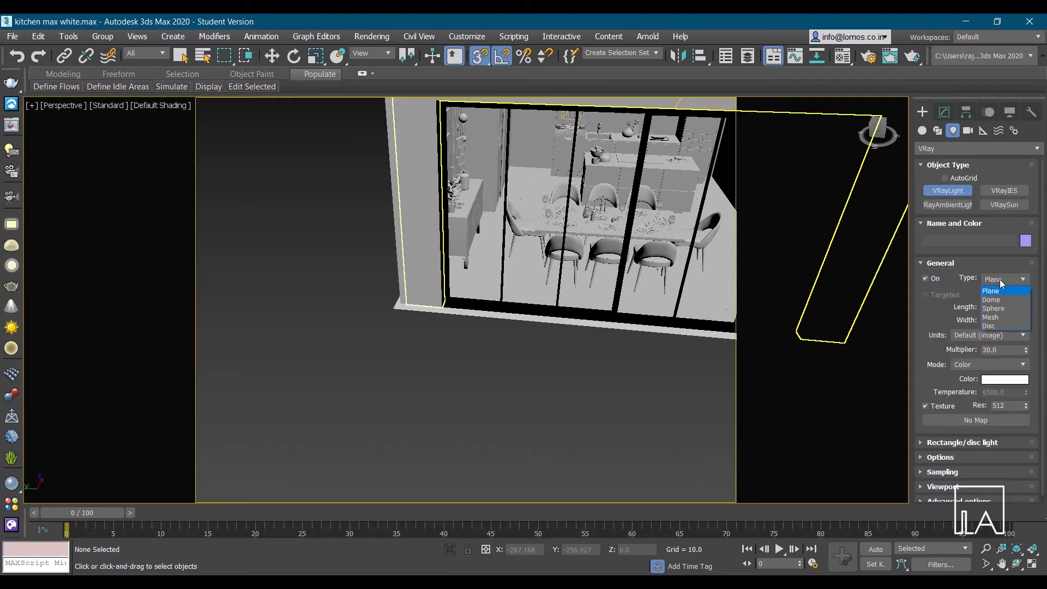
left_click(992, 295)
middle_click_drag(376, 420, 447, 284)
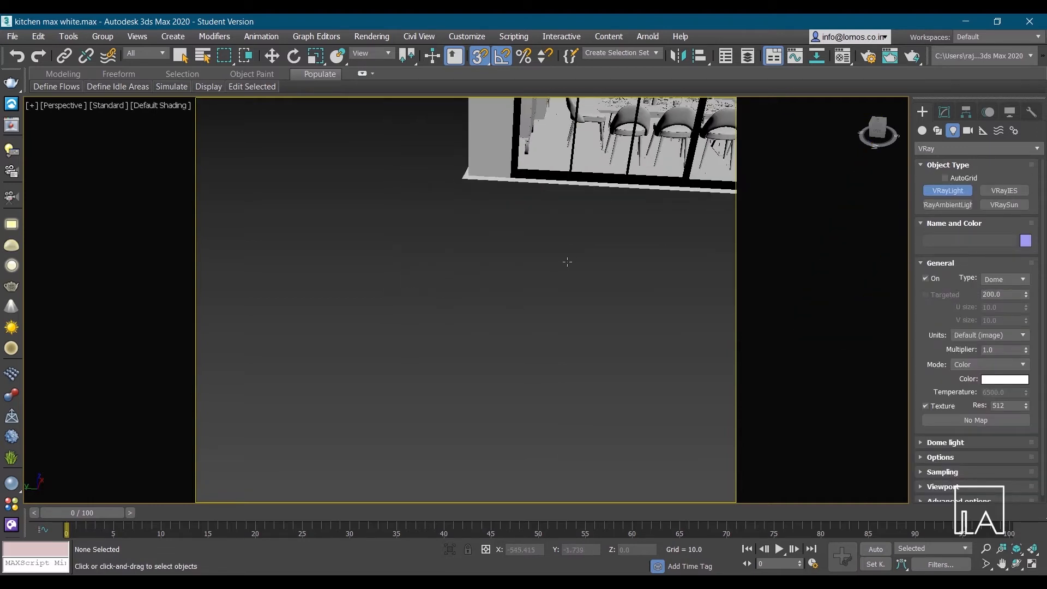
left_click(567, 262)
key("w")
scroll(319, 341, "down", 3)
key("s")
left_click(616, 364)
- Assign a VRayBitmap map to the dome light's texture and load the HDR image "01 - rassvet 84" into it
scroll(627, 373, "up", 2)
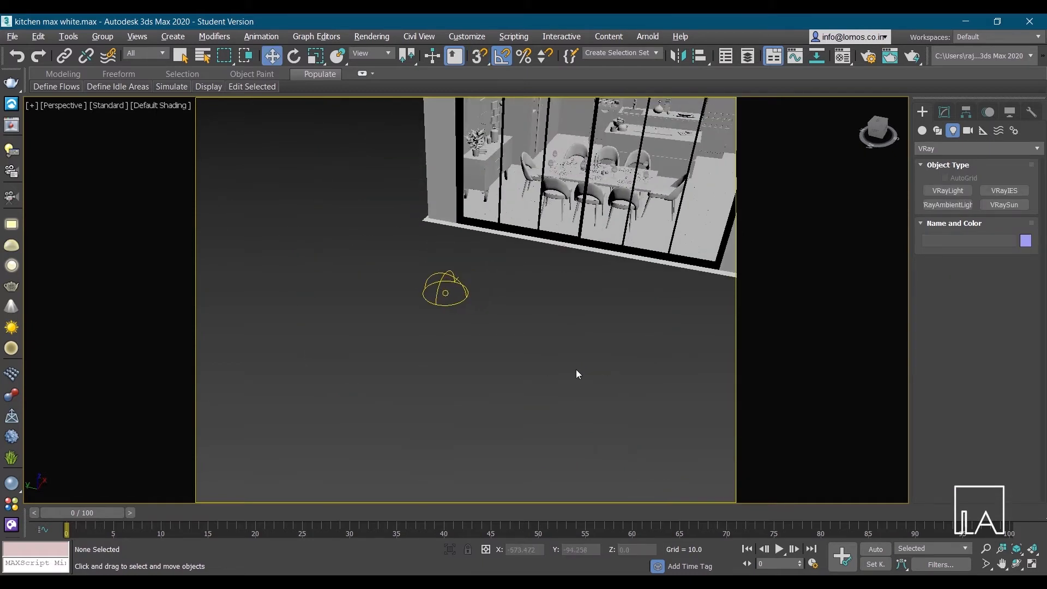
left_click(465, 285)
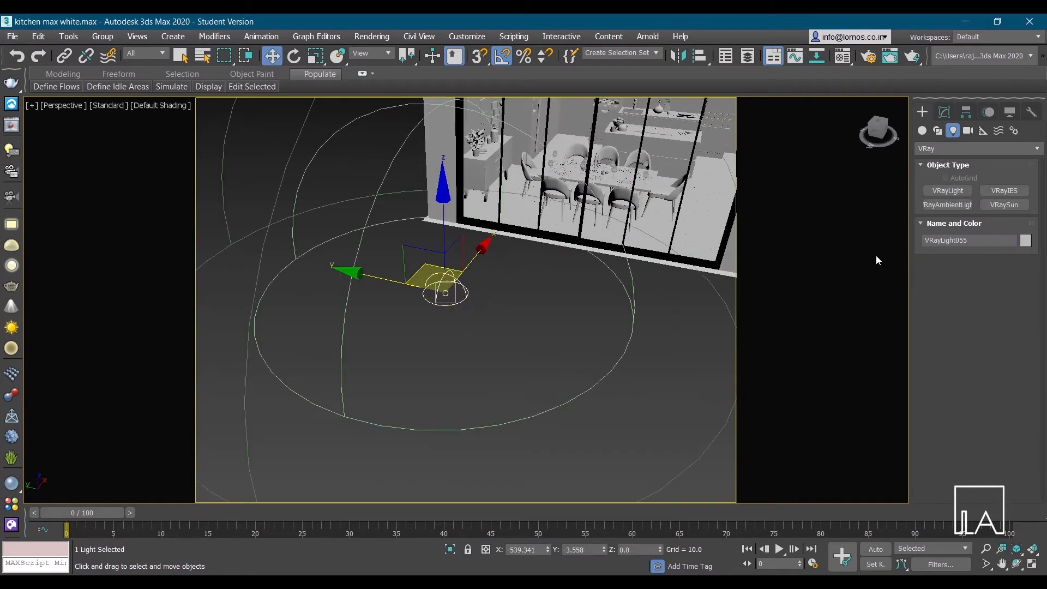
left_click(943, 113)
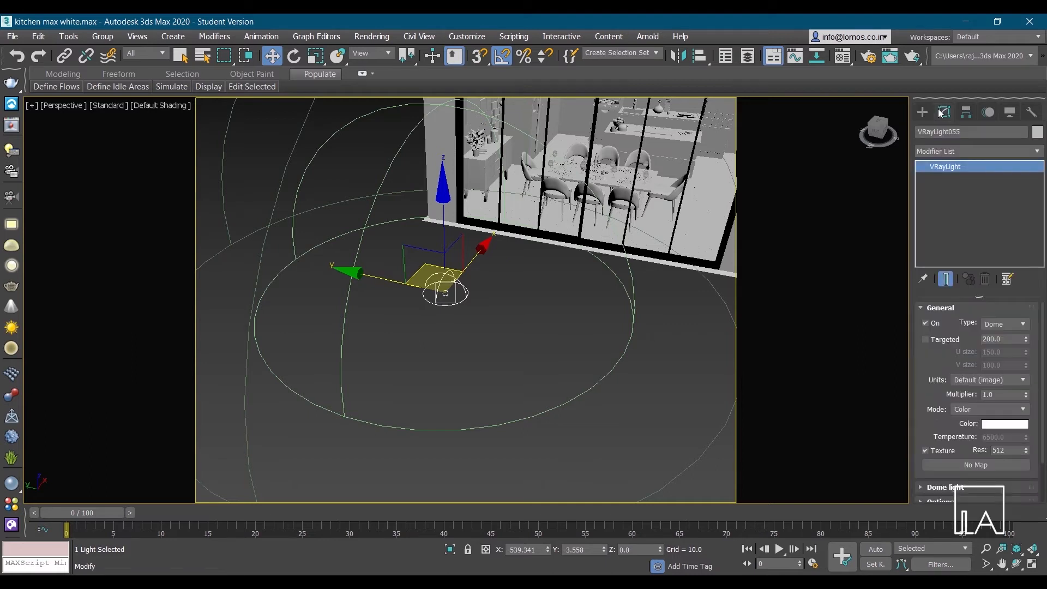
left_click(975, 465)
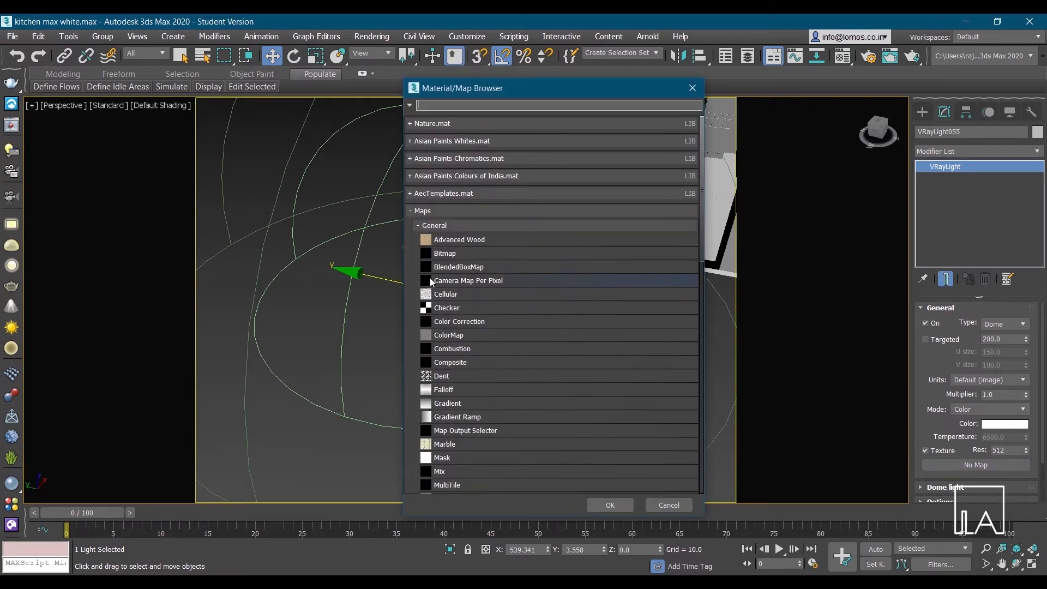
left_click(467, 225)
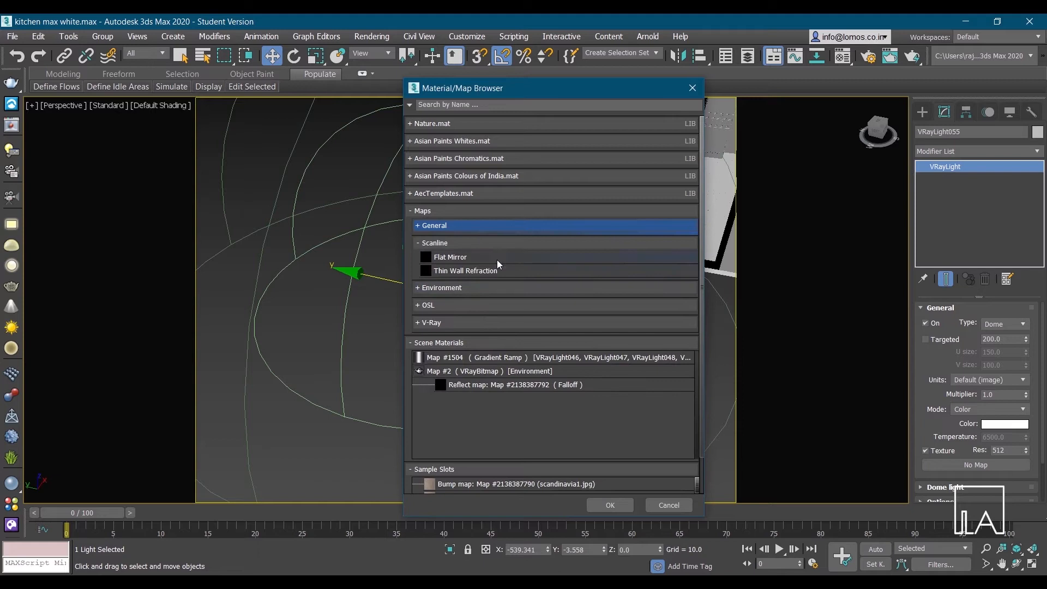
left_click(475, 322)
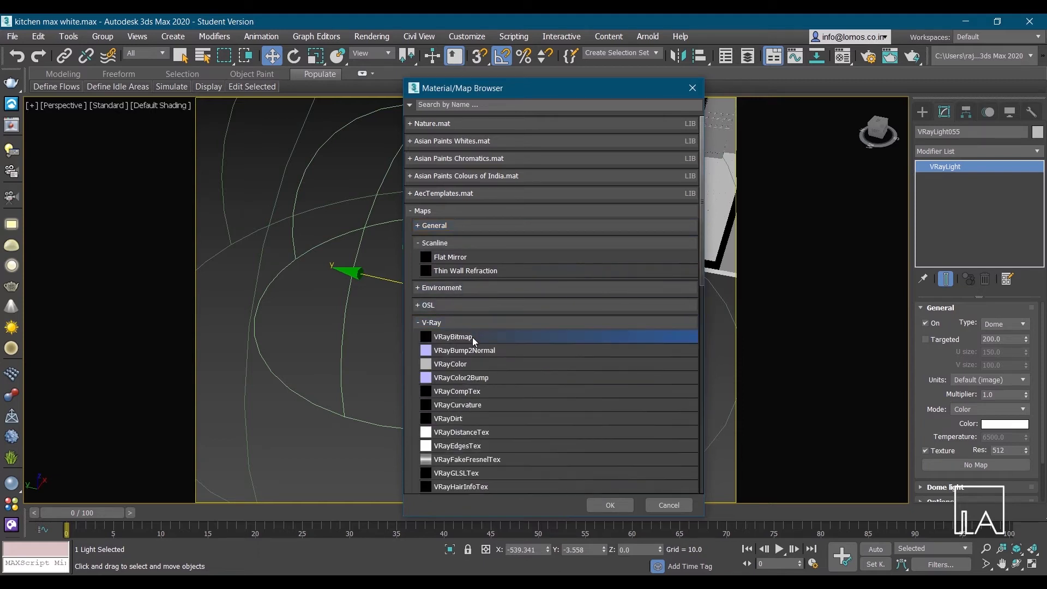
left_click(619, 506)
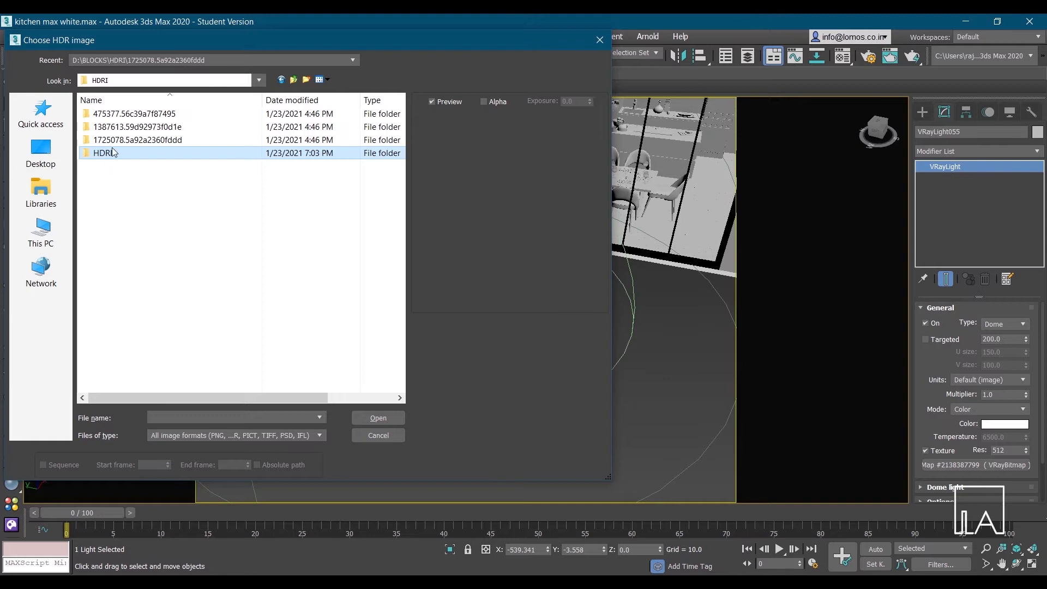
double_click(117, 141)
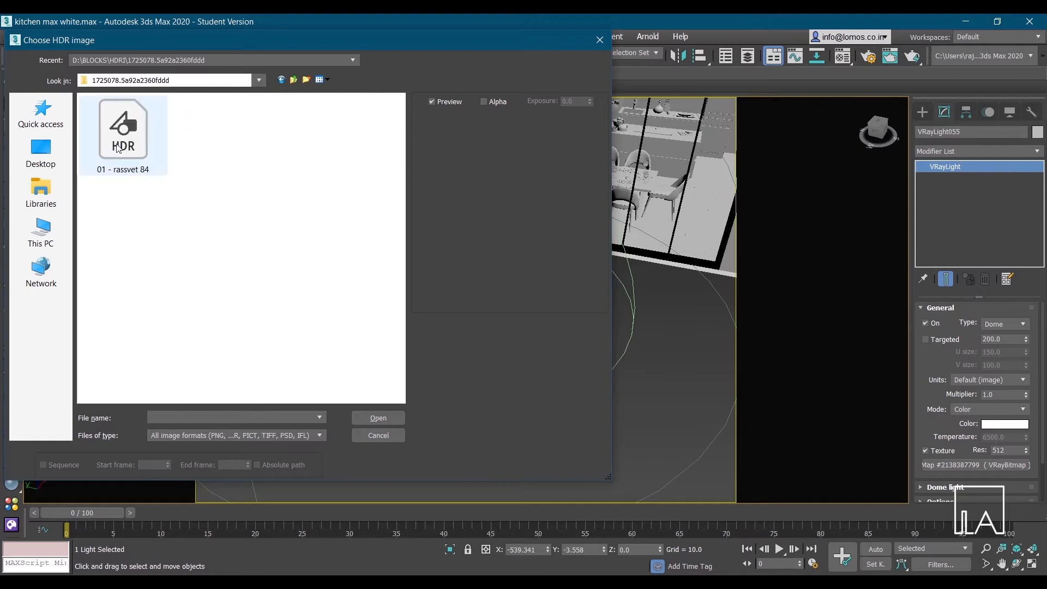
left_click(380, 418)
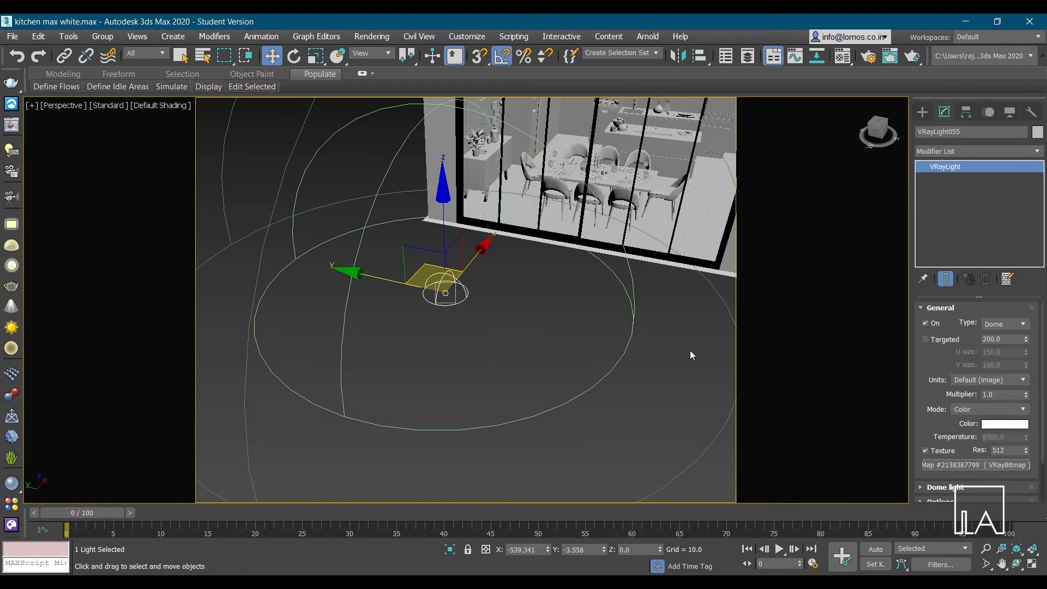
- Copy the dome light's VRayBitmap map as an instance into the last sample slot of the Material Editor's first row
key("m")
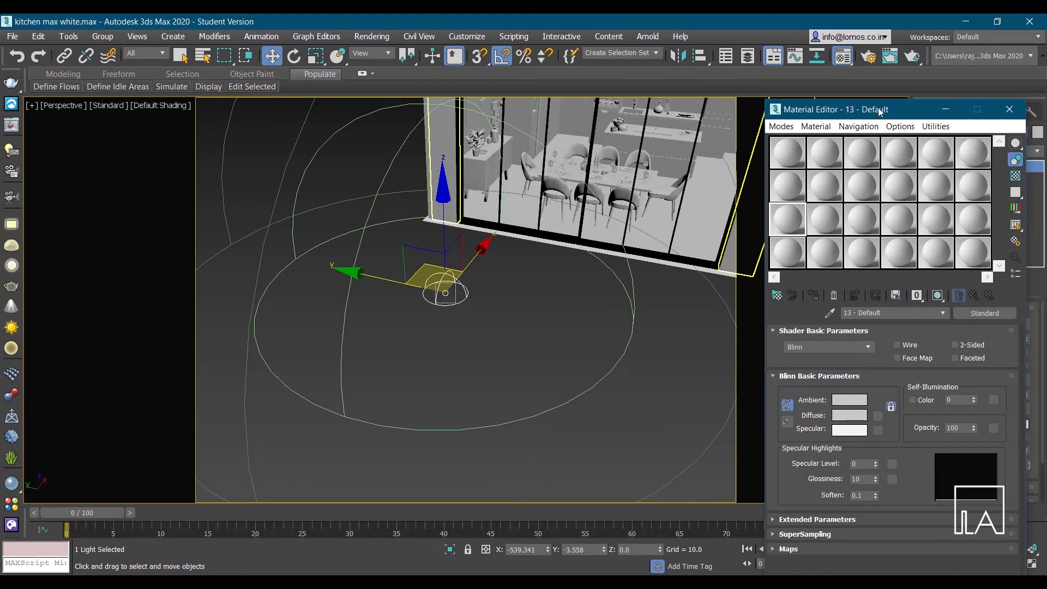
left_click_drag(886, 107, 595, 85)
left_click_drag(959, 464, 689, 140)
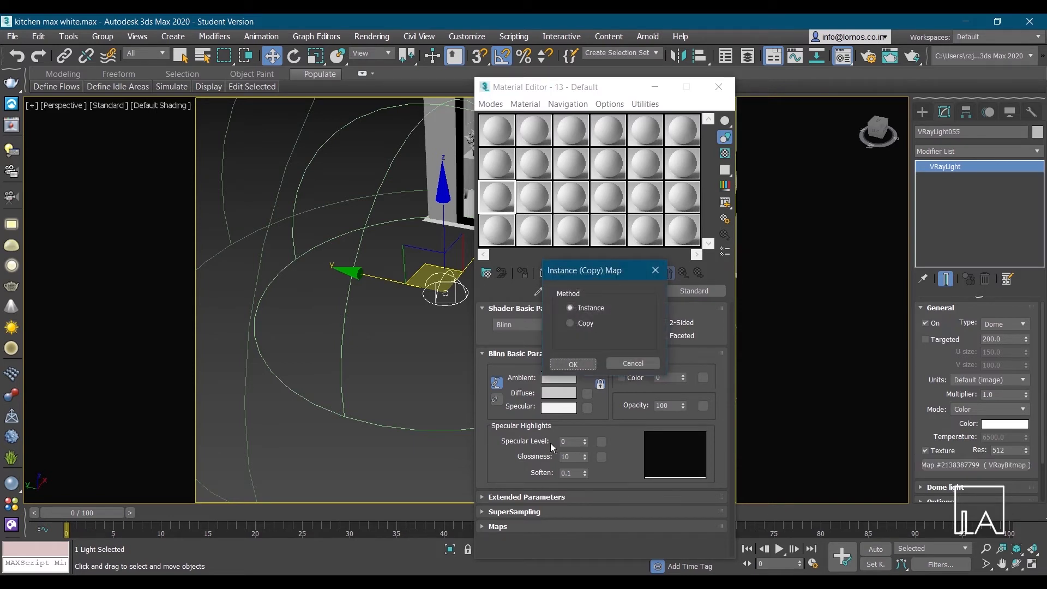
left_click(586, 366)
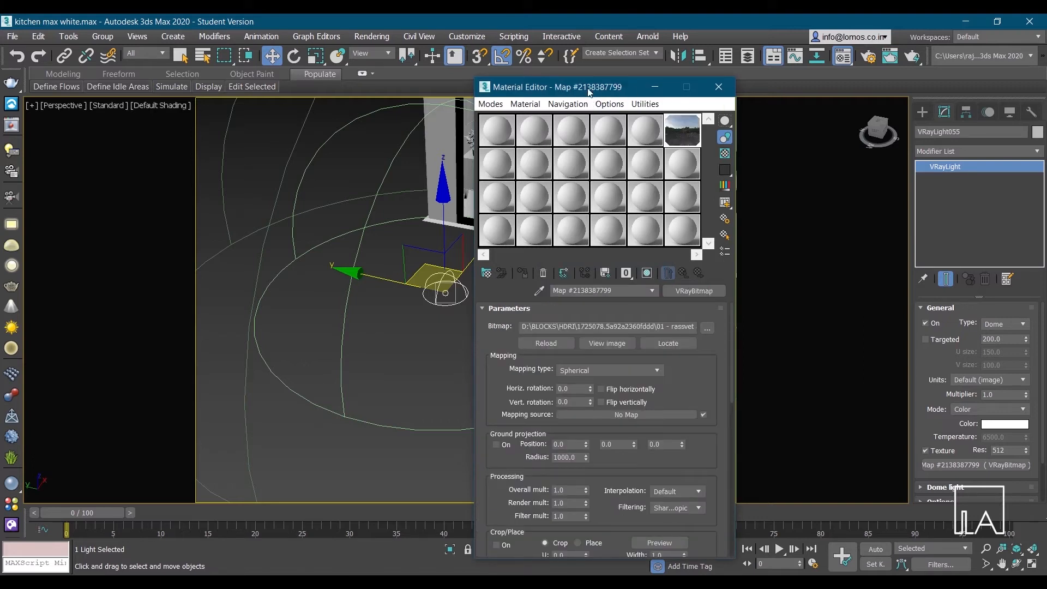
- Assign the dome light's HDR VRayBitmap as an instance to the scene's environment map and close the Material Editor
left_click_drag(591, 86, 706, 104)
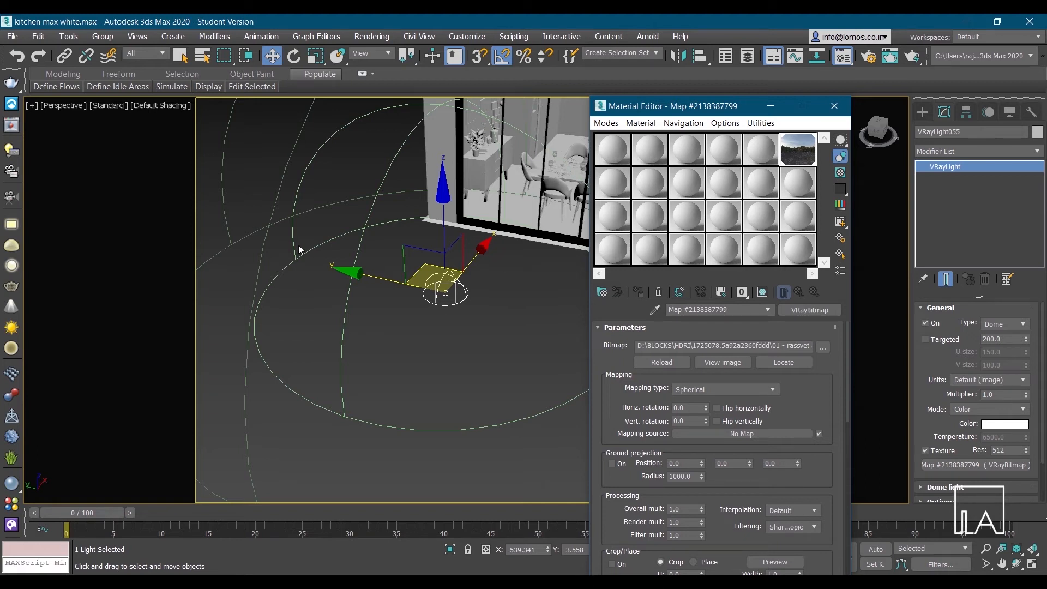
key("8")
left_click_drag(262, 151, 350, 143)
left_click_drag(804, 149, 353, 224)
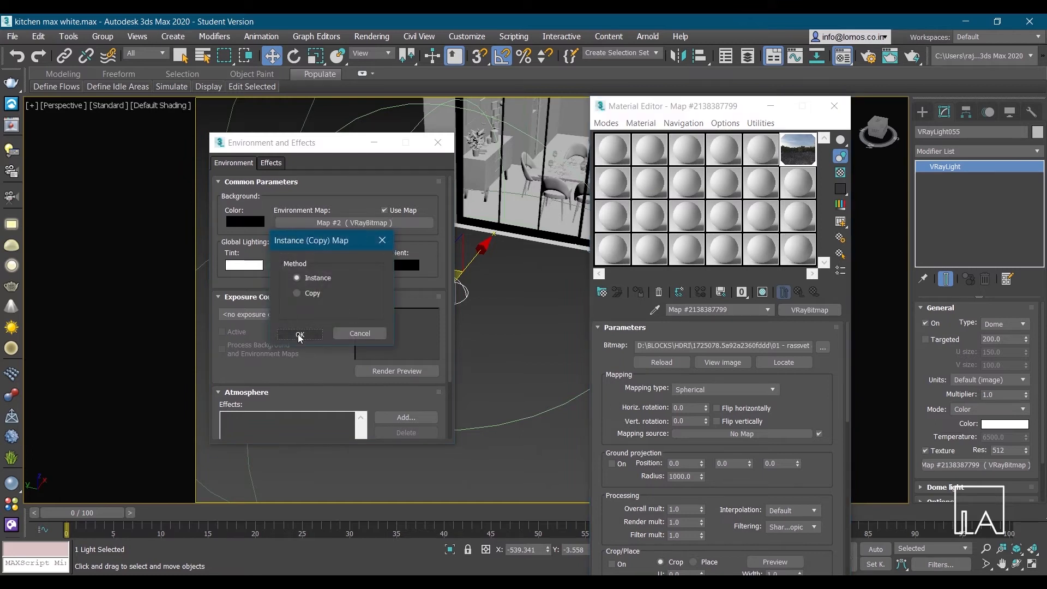
left_click(297, 329)
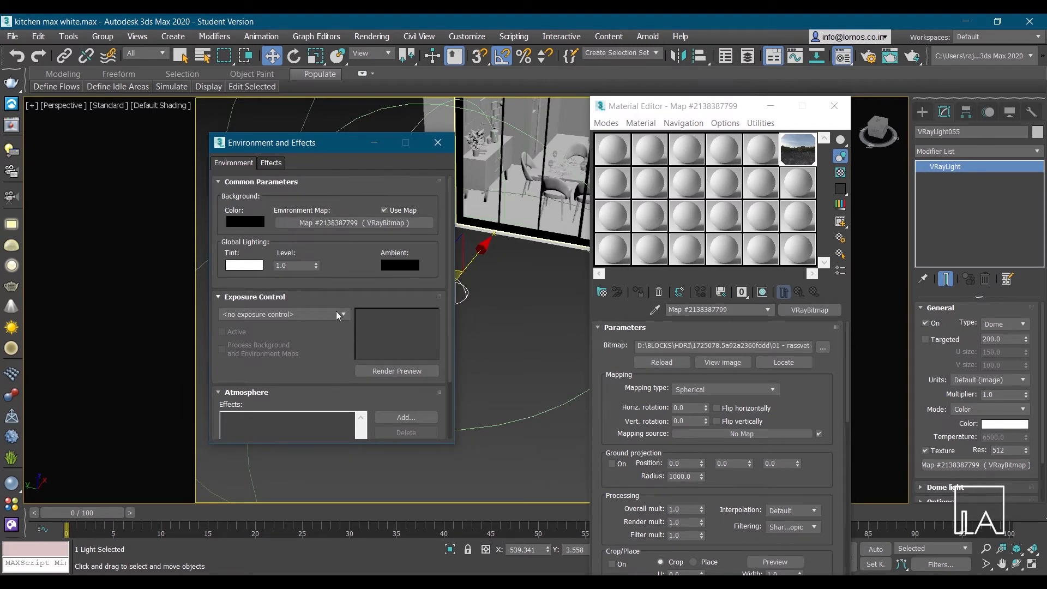
left_click(834, 106)
- Switch the viewport to the VRayPhysicalCamera001 view in wireframe display
left_click(633, 341)
key("c")
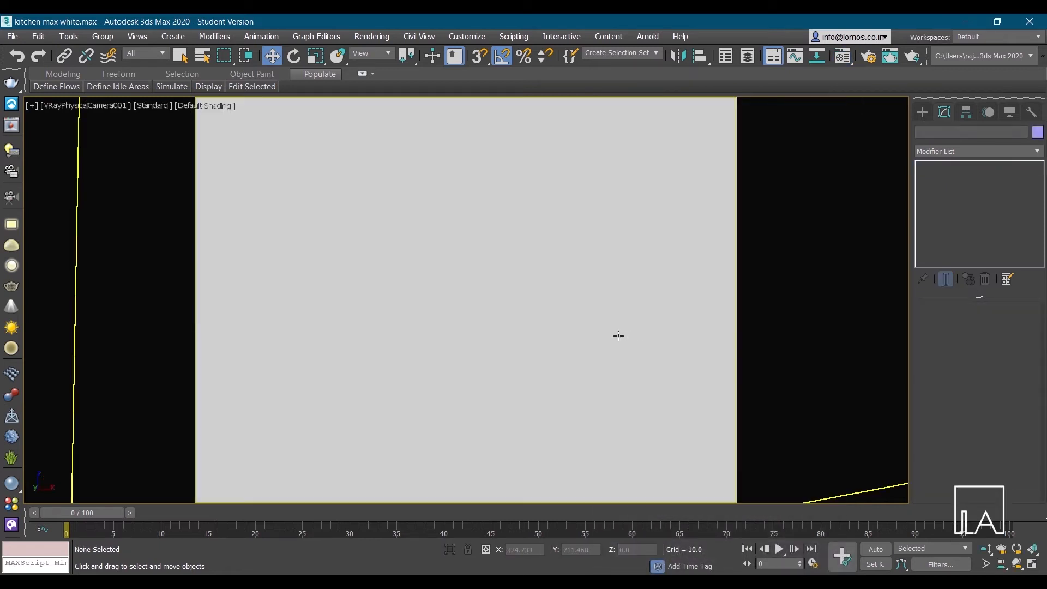
key("F3")
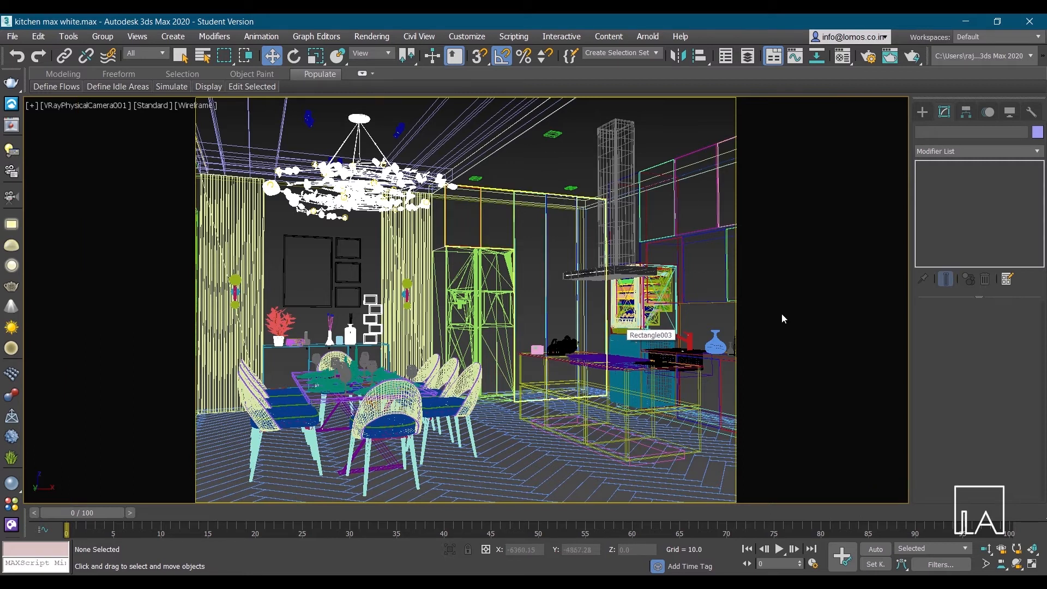
- Run a test render of the camera view, view it whole in the V-Ray Frame Buffer and stop it
key("shift+q")
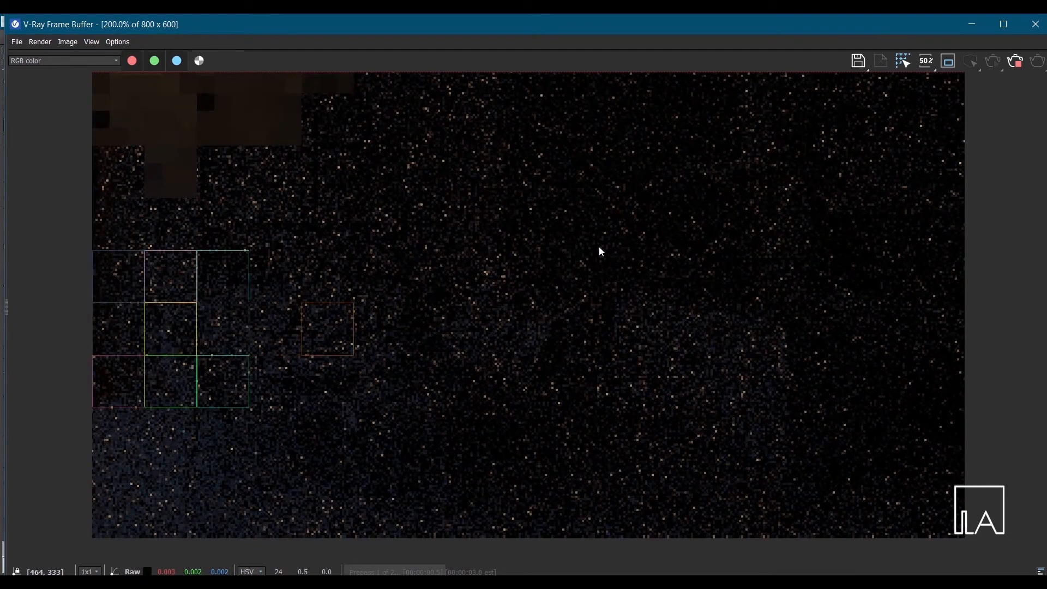
scroll(599, 247, "down", 3)
double_click(546, 315)
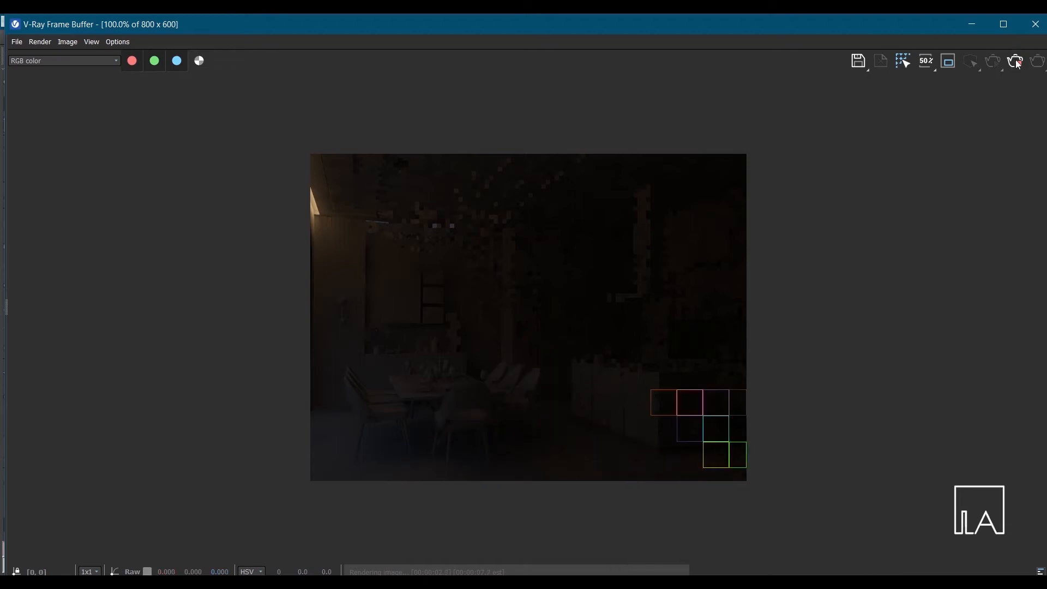
left_click(1017, 62)
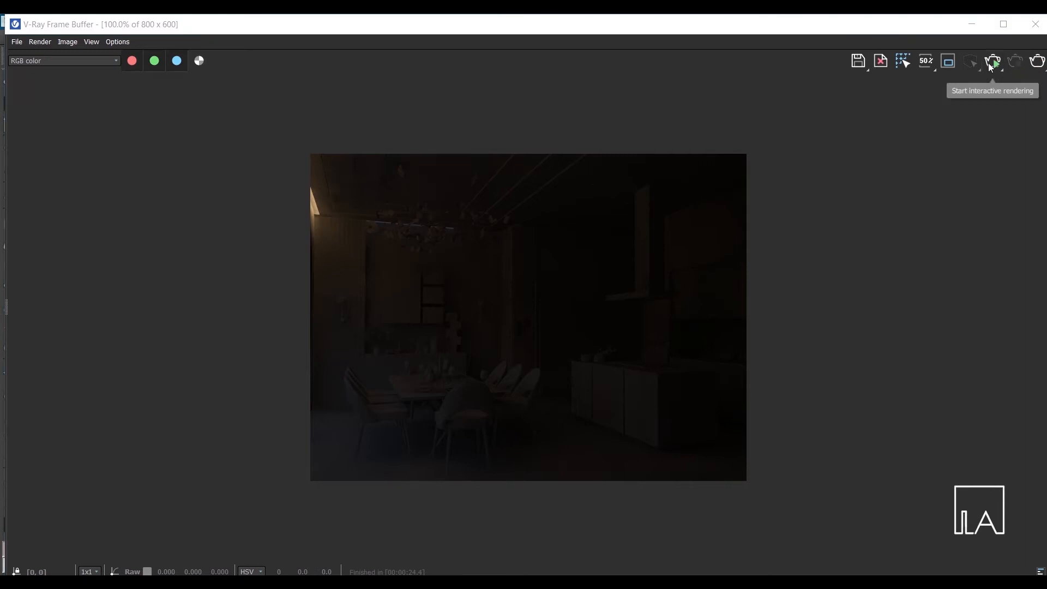
- Start interactive rendering of the camera view and fit the frame buffer beside the viewport with the image at 100% zoom
left_click(992, 63)
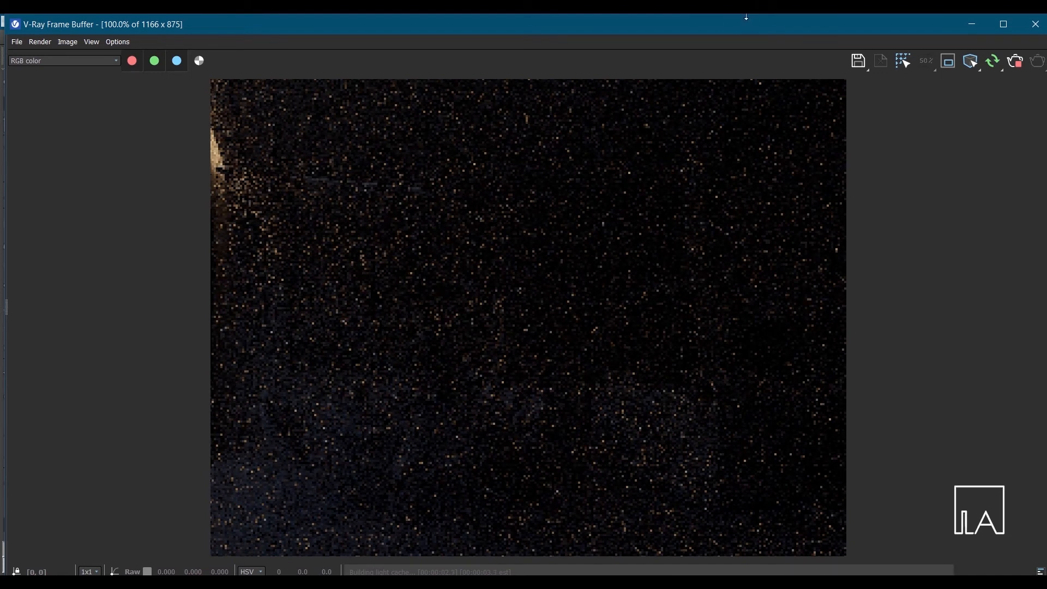
left_click_drag(758, 28, 432, 30)
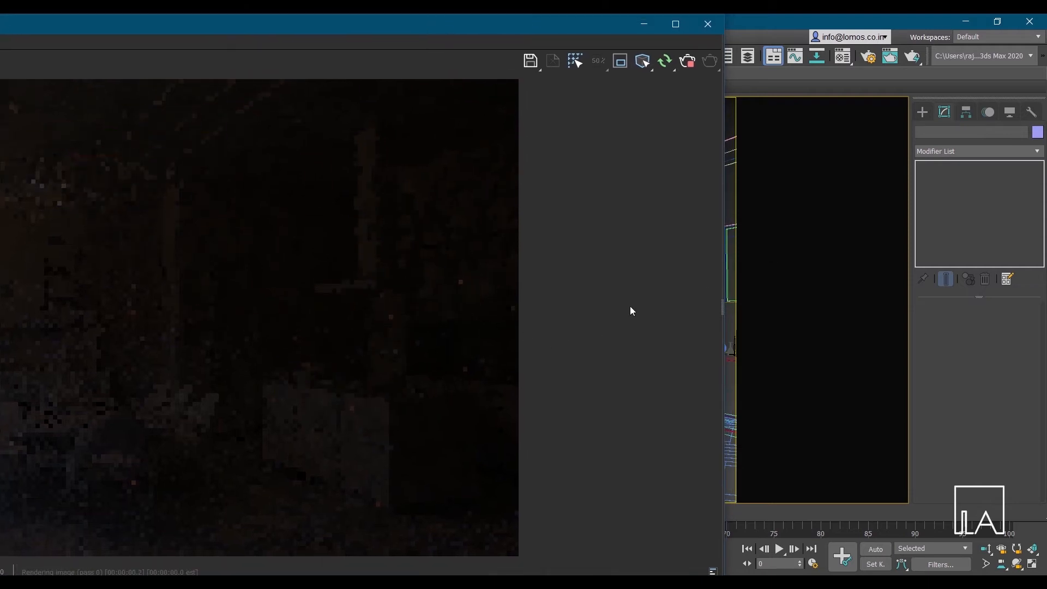
scroll(215, 320, "down", 1)
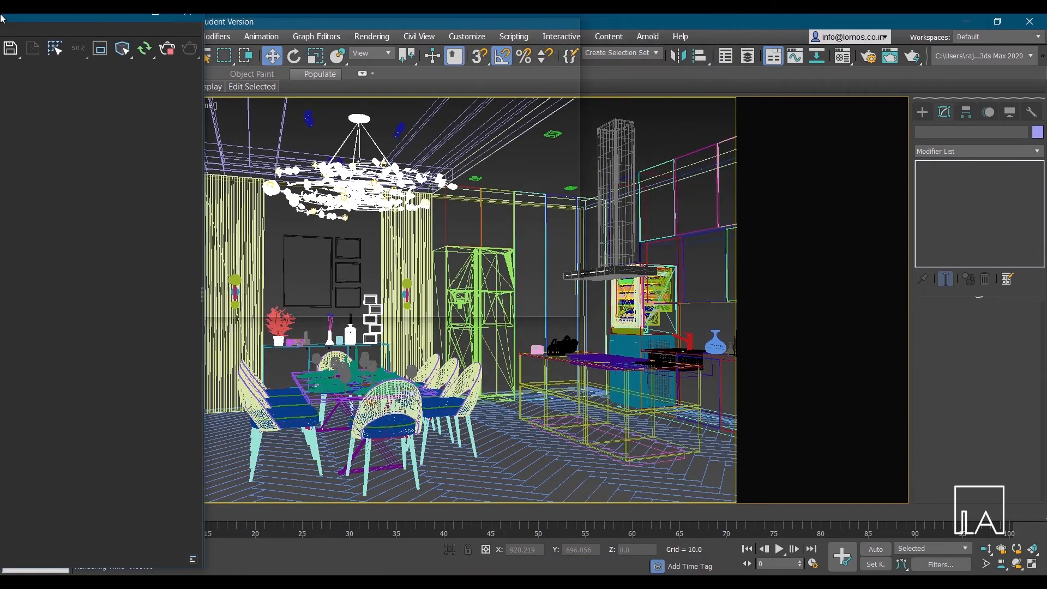
left_click_drag(333, 294, 305, 575)
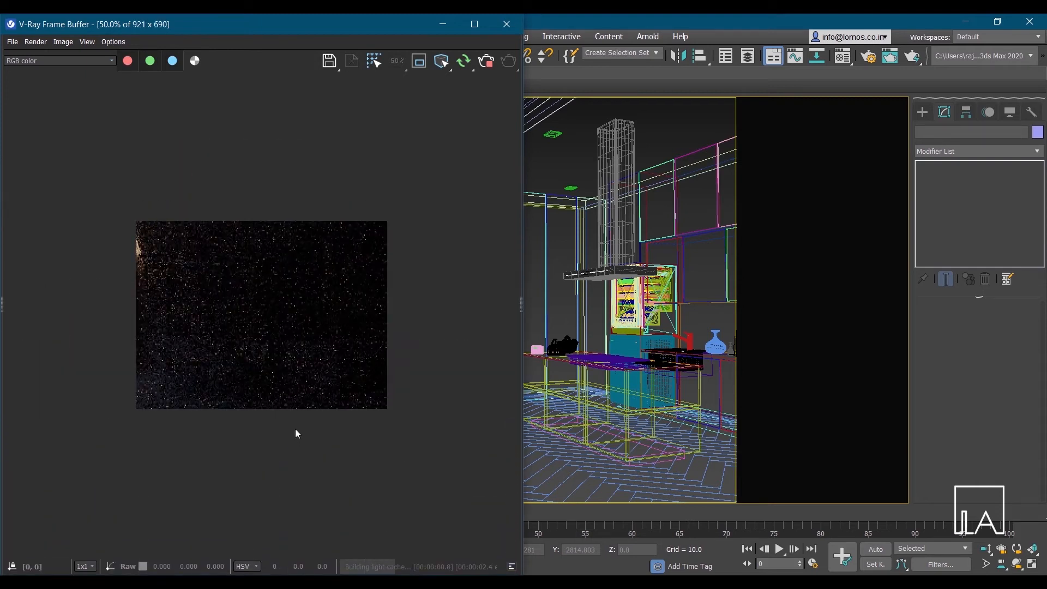
double_click(298, 433)
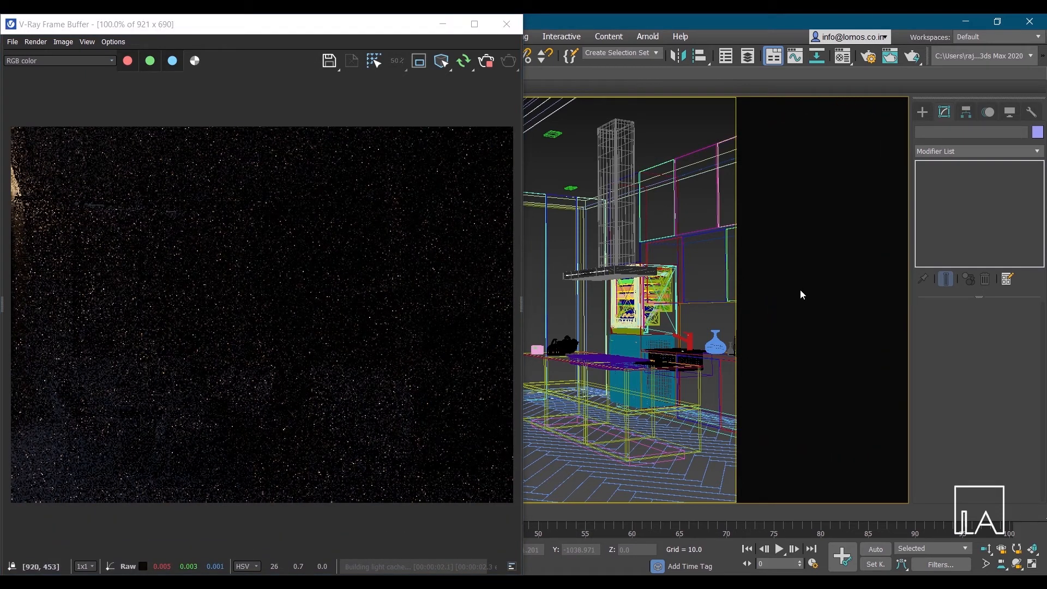
- Raise the HDR map's overall multiplier through 10, 20, 30, 40 and 50 to 60 in the Material Editor
key("m")
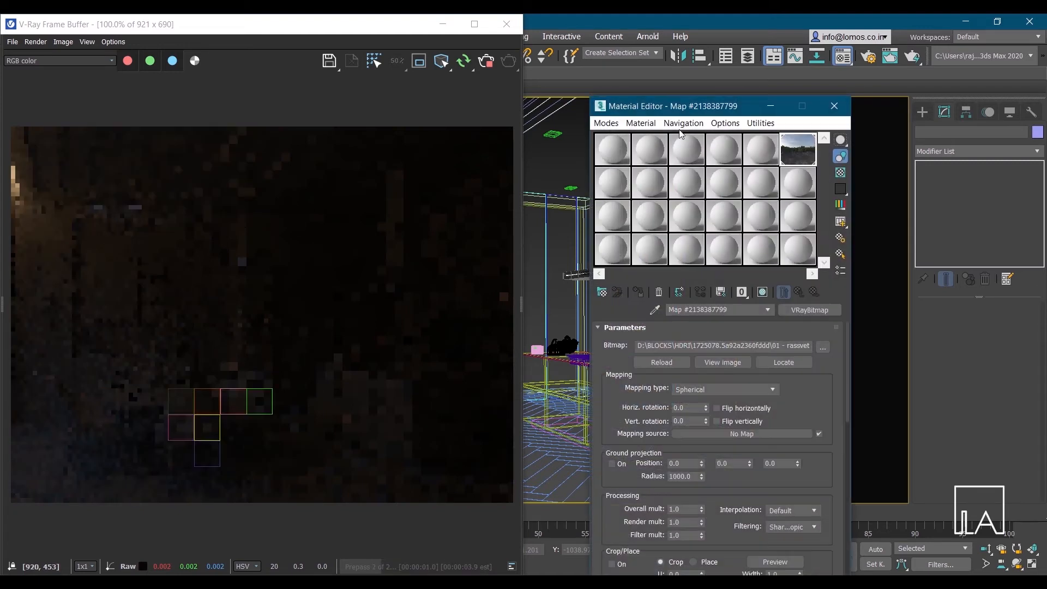
left_click_drag(713, 113, 722, 56)
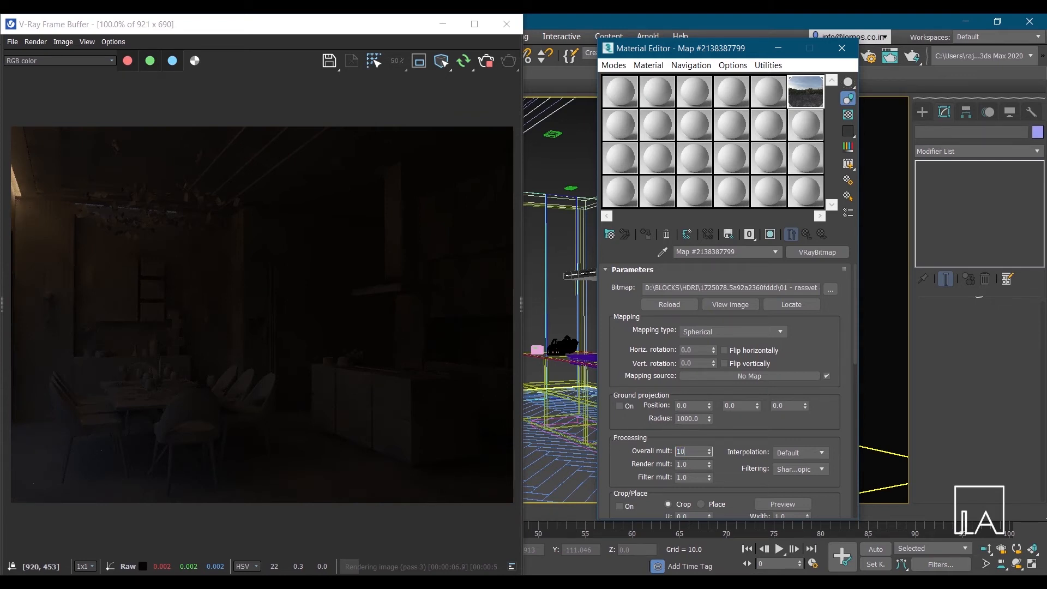
key("Return")
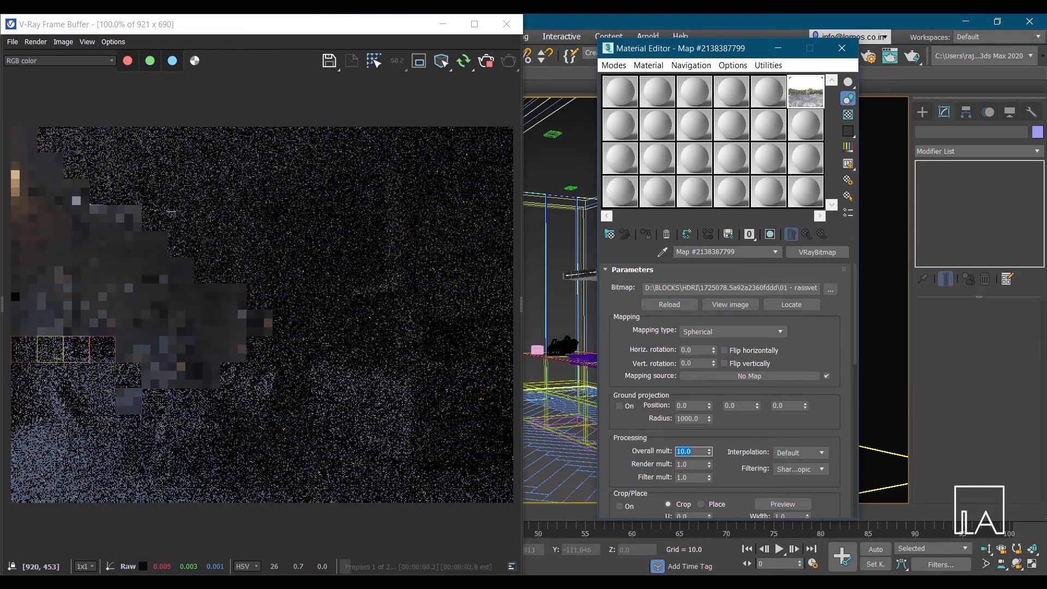
type("2")
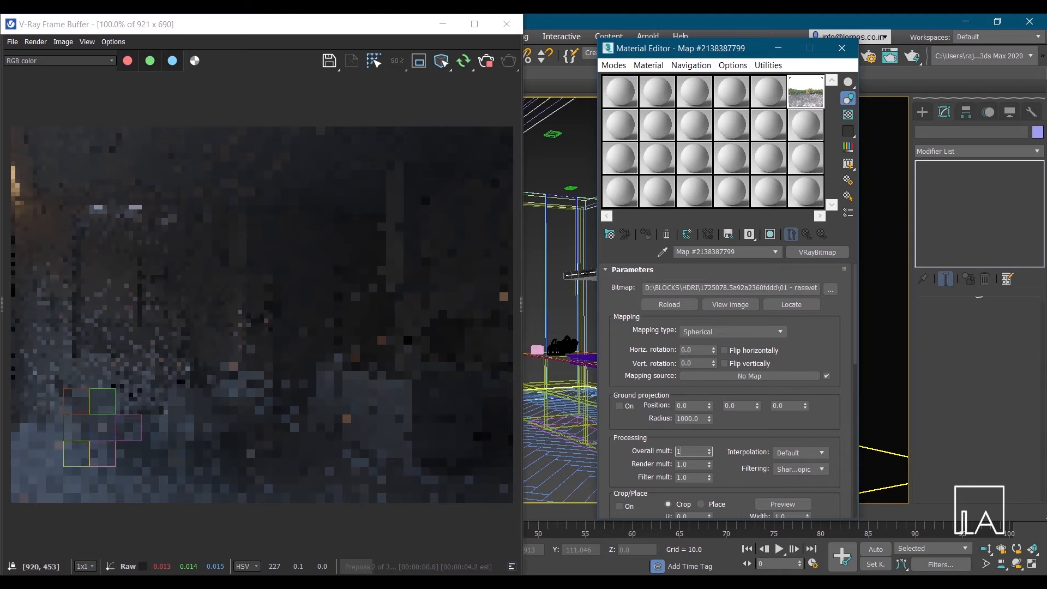
type("0")
key("Return")
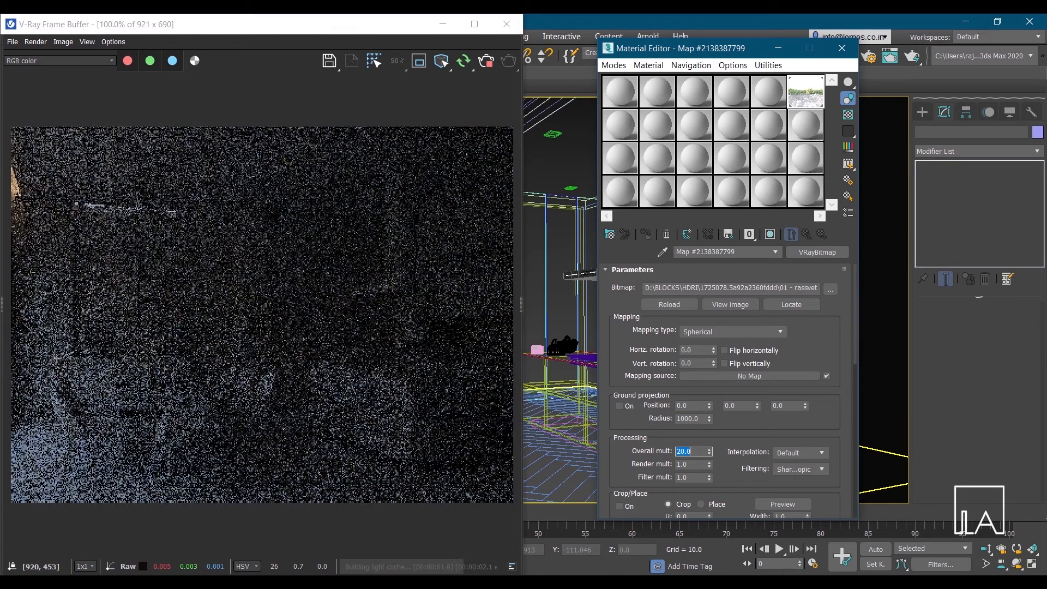
type("30")
key("Return")
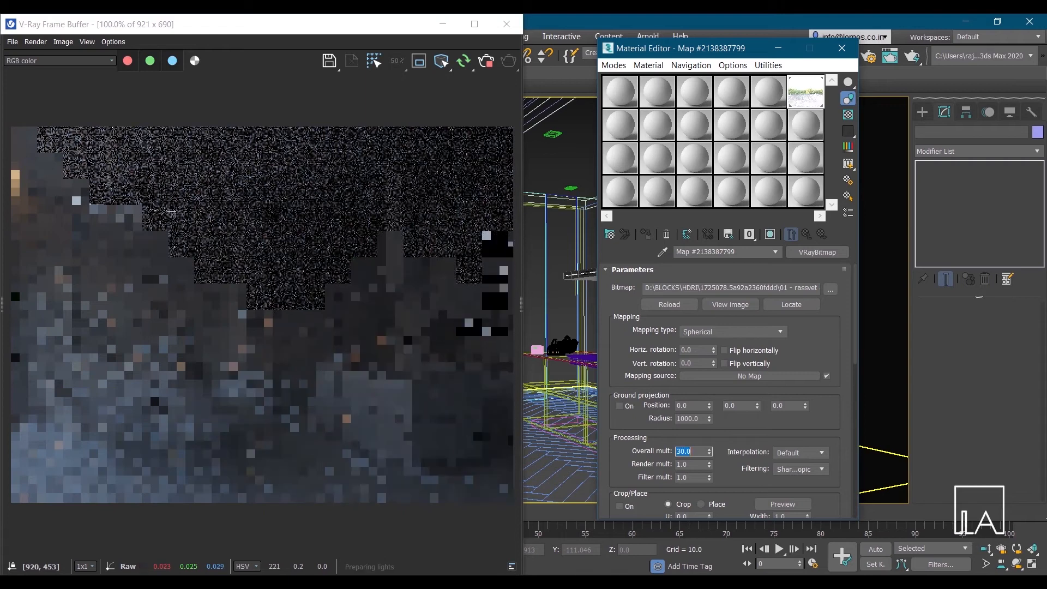
type("40")
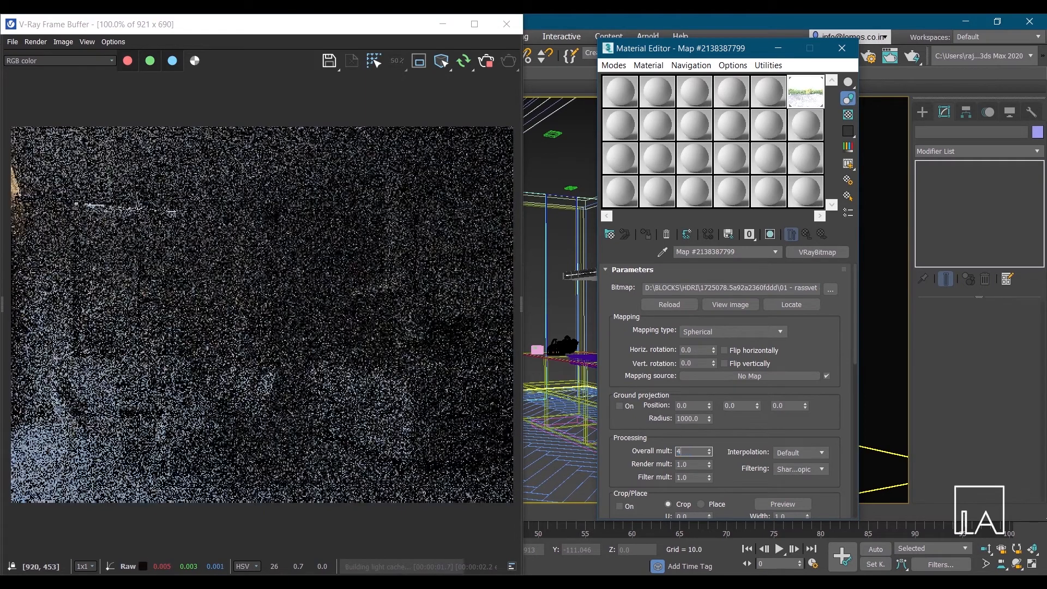
key("Return")
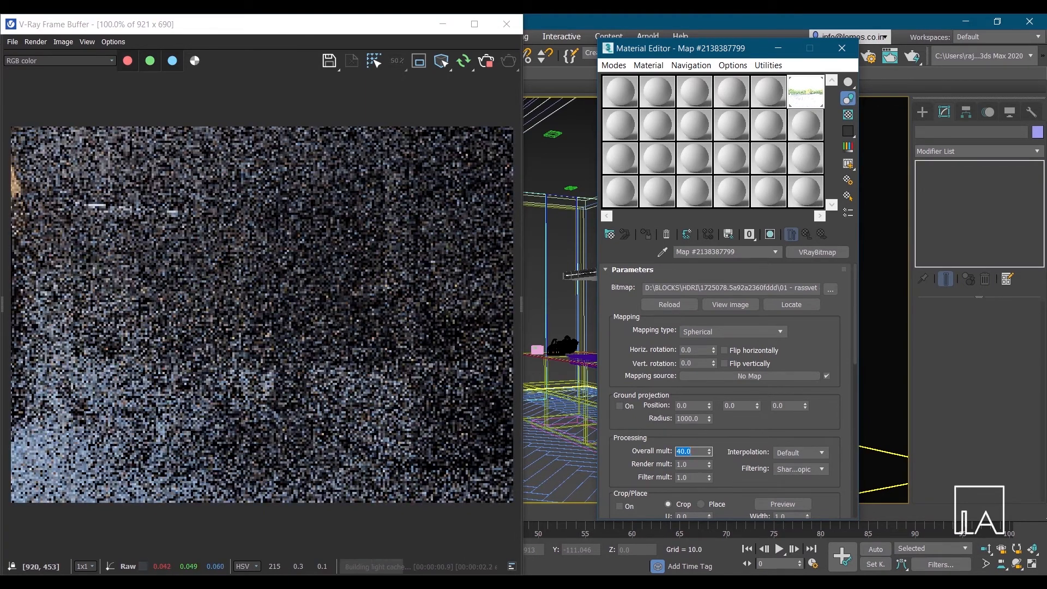
type("50")
key("Return")
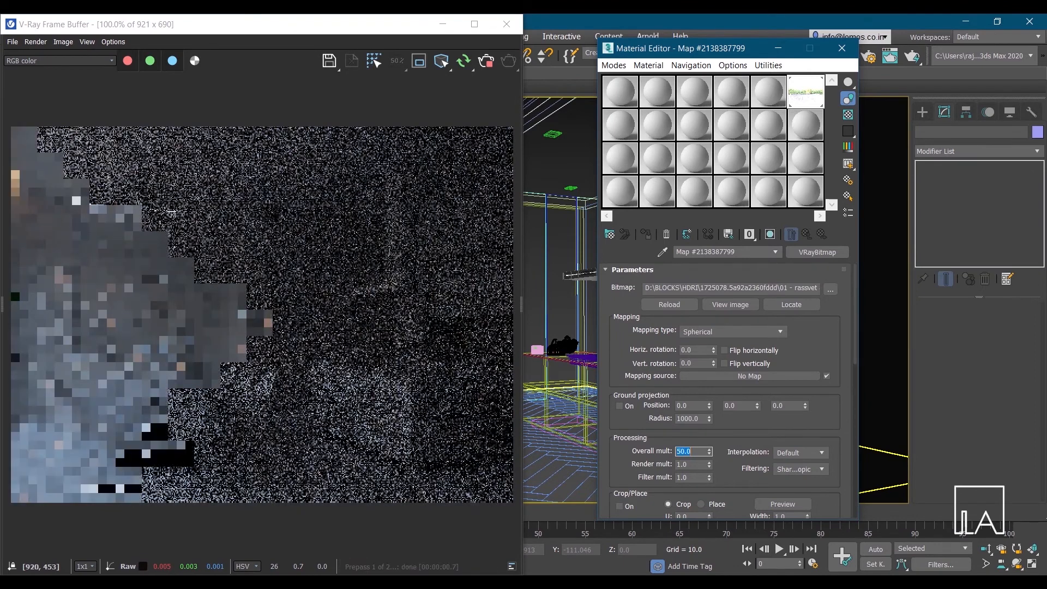
type("60")
key("Return")
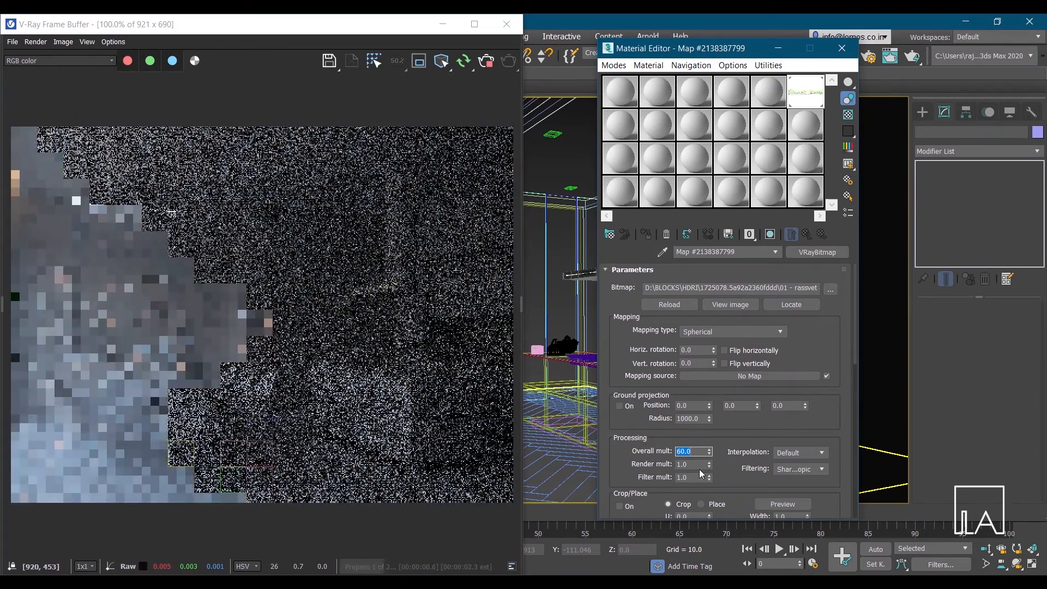
- Set the HDR map's render multiplier to 5
double_click(692, 465)
type("5")
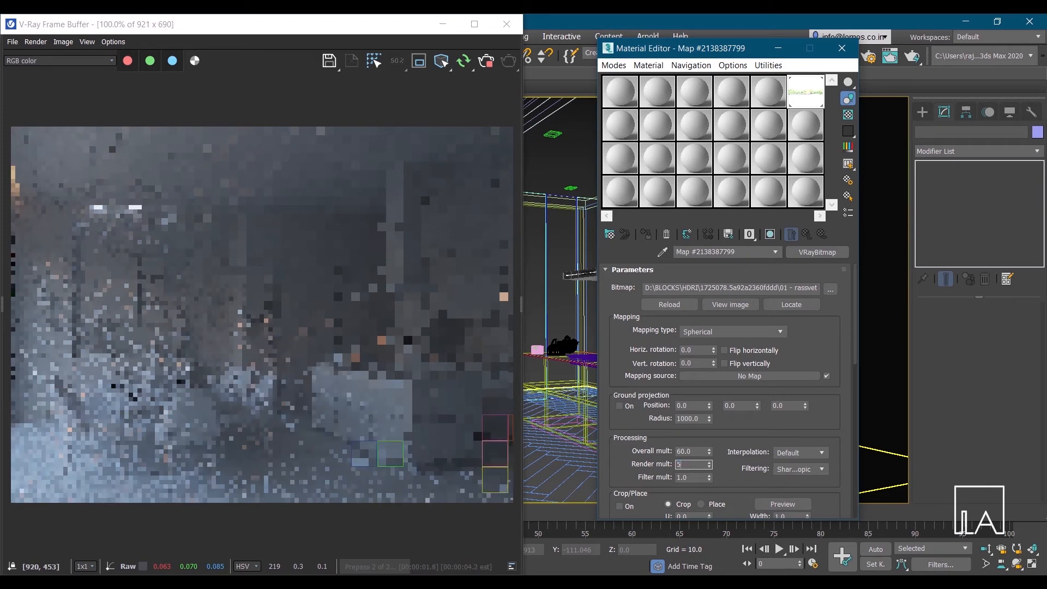
key("Return")
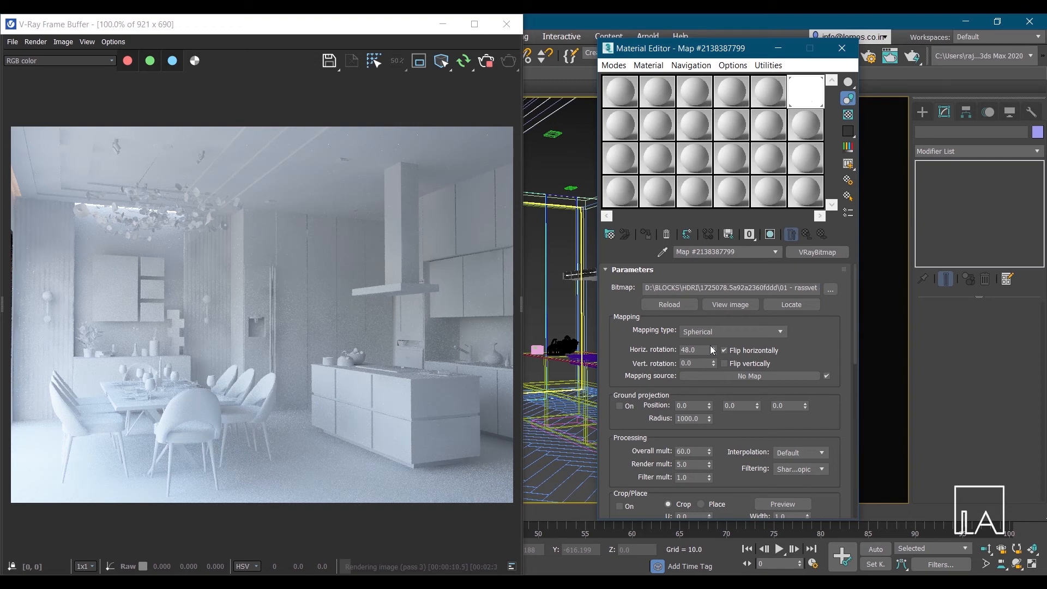
- Stop the interactive rendering and run a production render of the white kitchen at 800 x 600, zoomed to show it whole
left_click(483, 62)
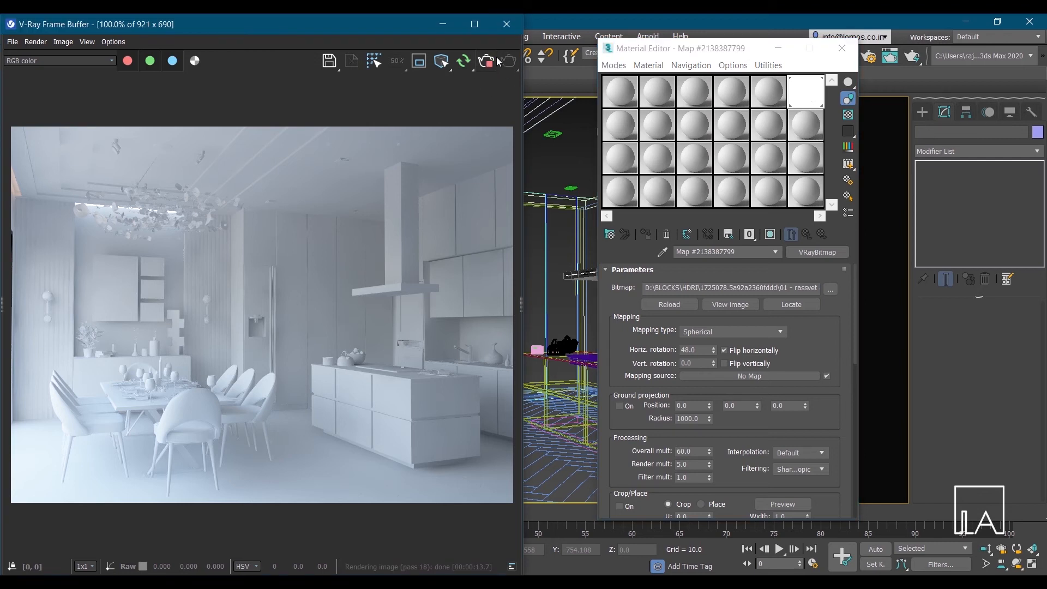
left_click(496, 61)
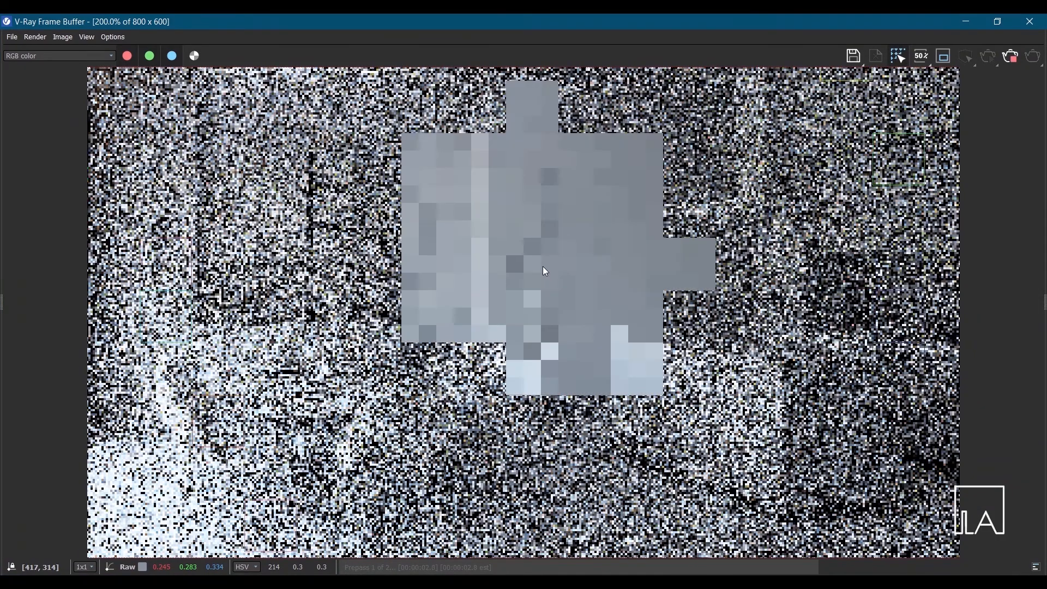
scroll(543, 268, "down", 3)
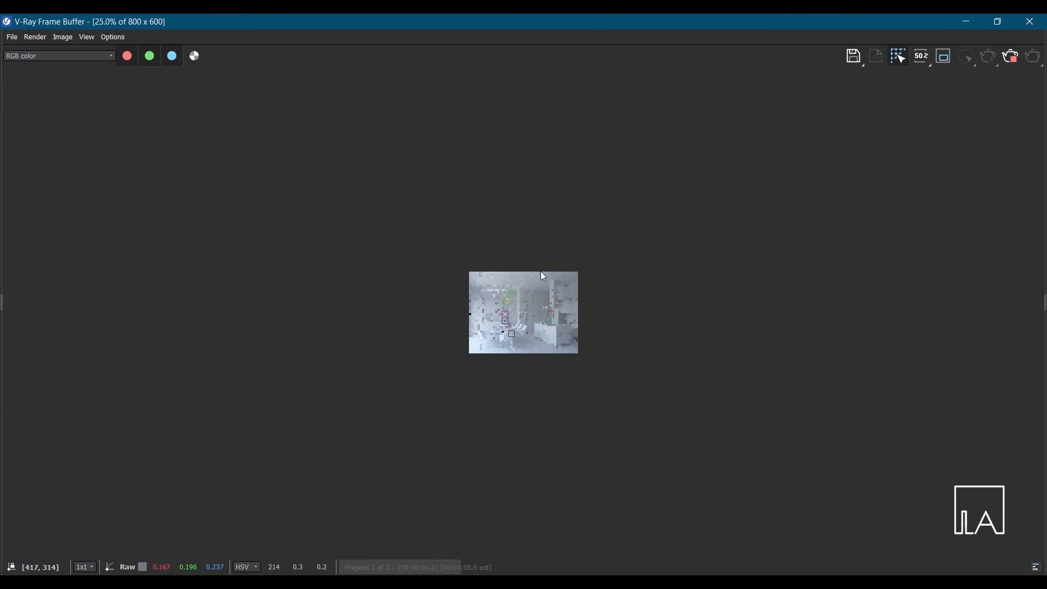
scroll(525, 300, "up", 2)
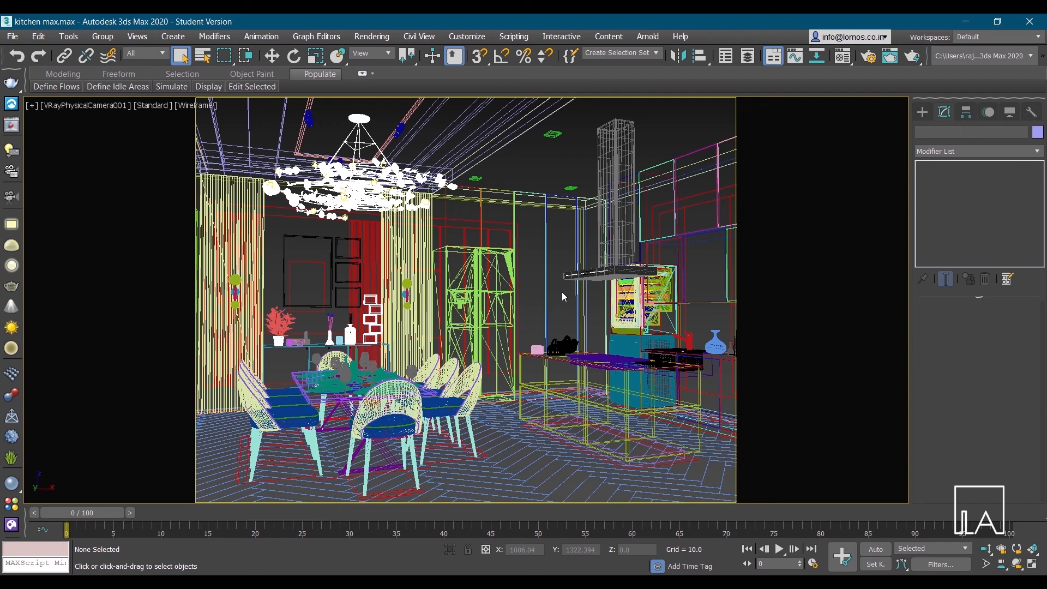
- Render the VRayPhysicalCamera001 view of the kitchen max.max scene
key("shift+q")
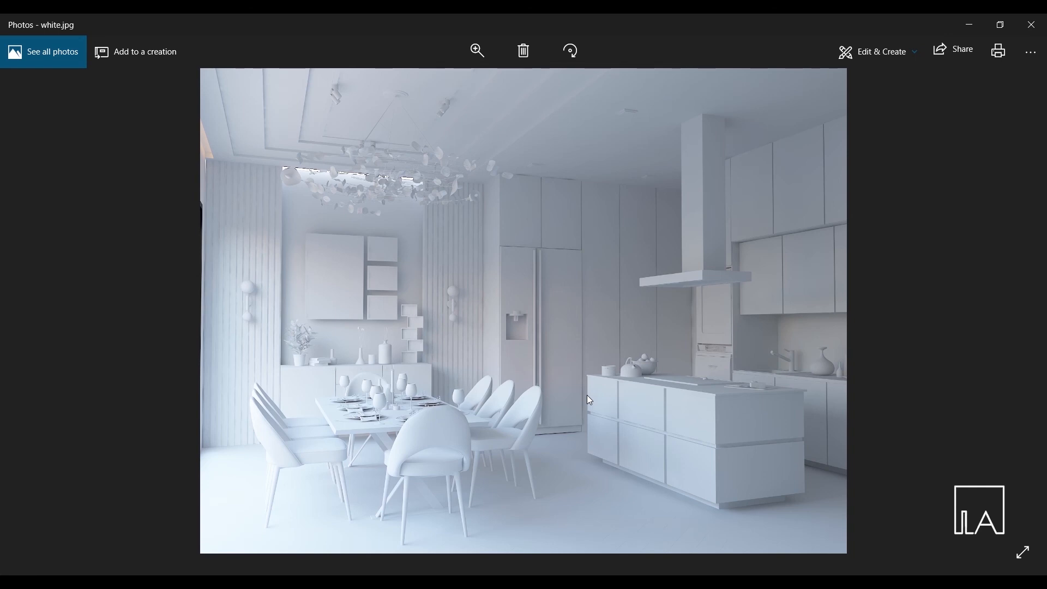
- Switch to Photos and compare the white.jpg and FINAL.jpg renders by alternating between them
key("Left")
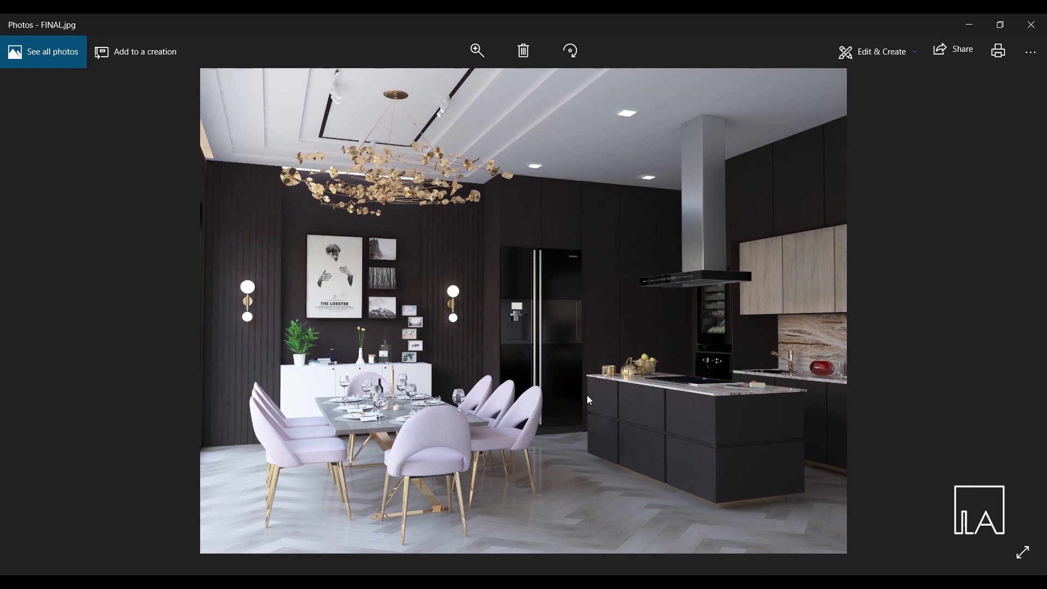
key("Right")
key("Left")
key("Right")
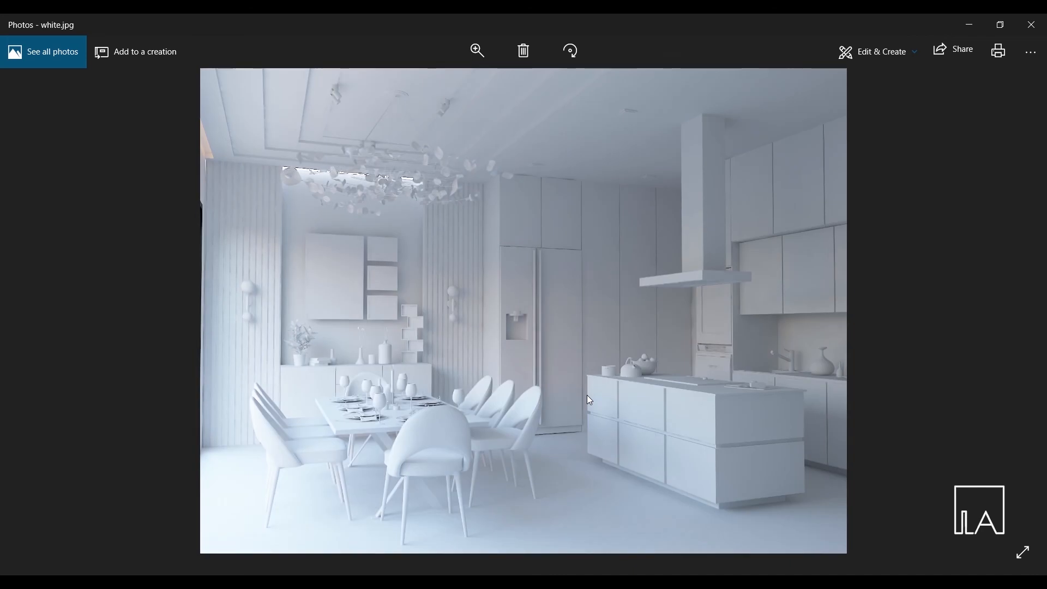
key("Left")
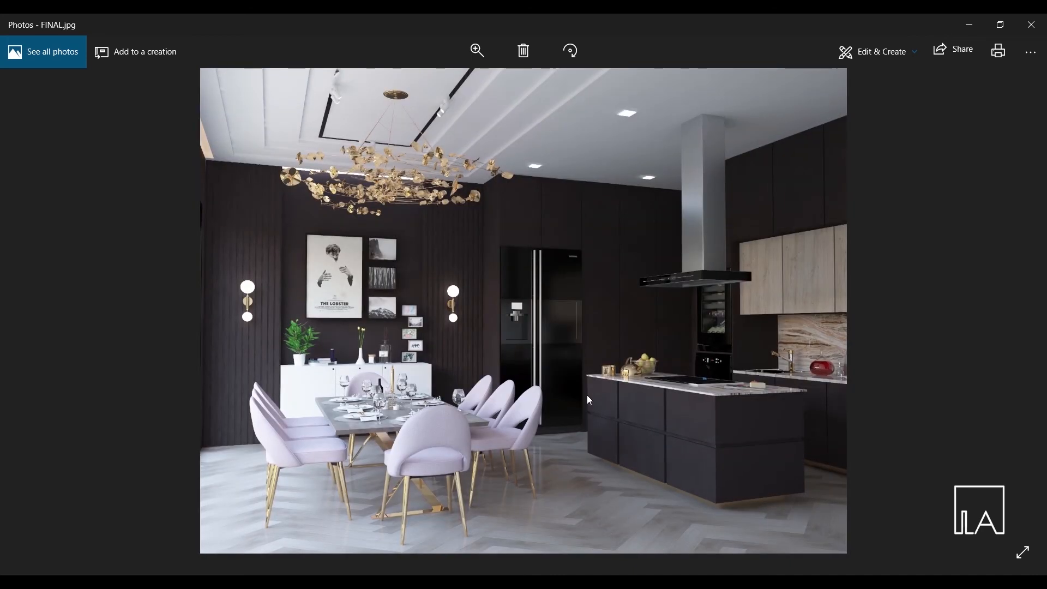